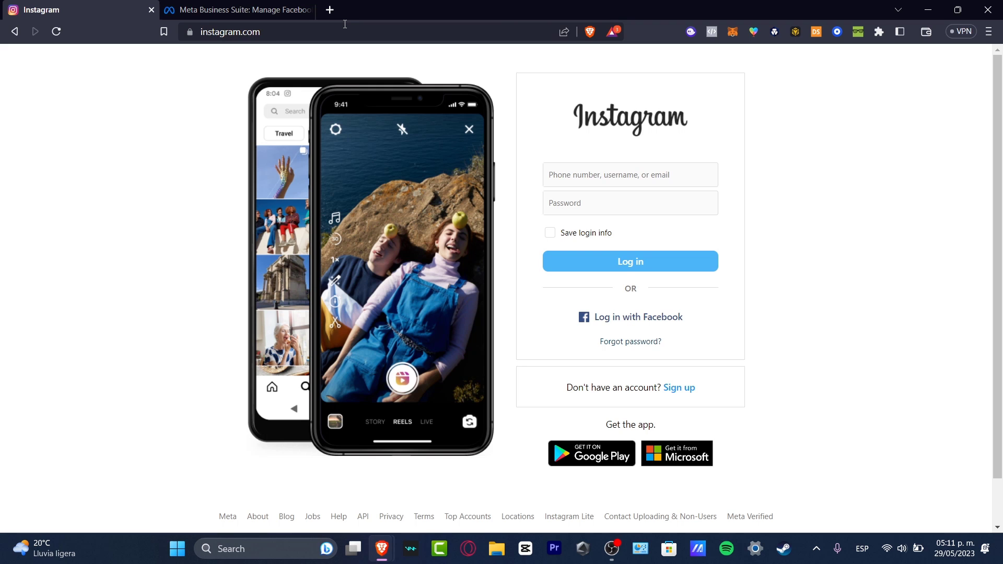
# Switch from the Instagram login tab to the Meta Business Suite overview tab.
pyautogui.click(278, 6)
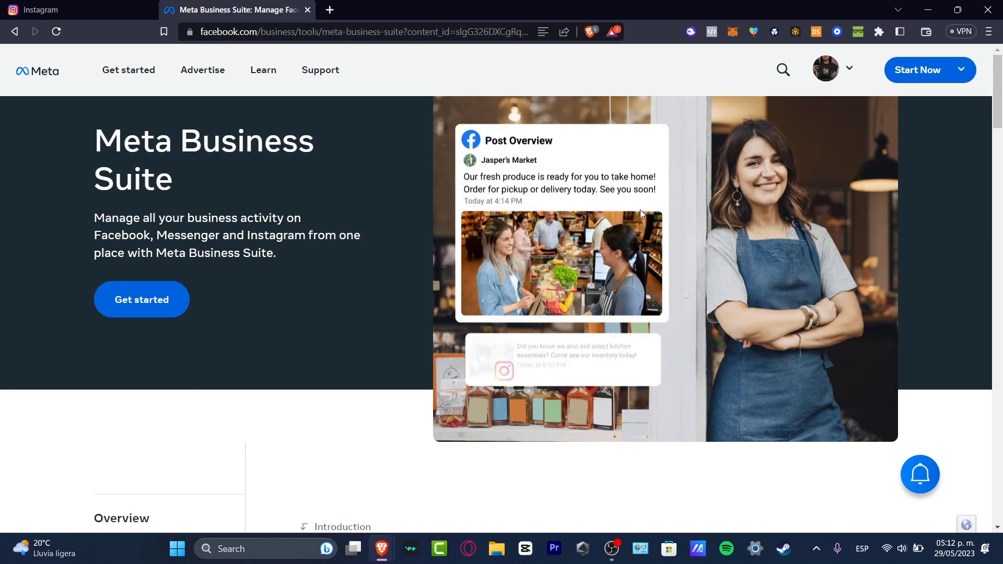
# Glance at Instagram, return to Business Suite, and select its address to reach the home dashboard.
pyautogui.click(107, 6)
pyautogui.click(255, 9)
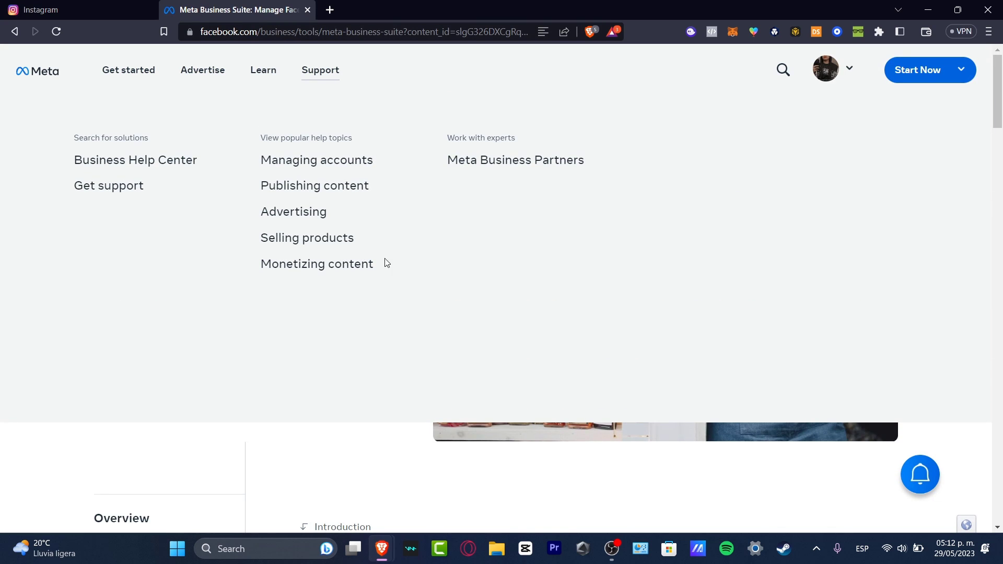
pyautogui.moveTo(257, 31); pyautogui.dragTo(320, 32)
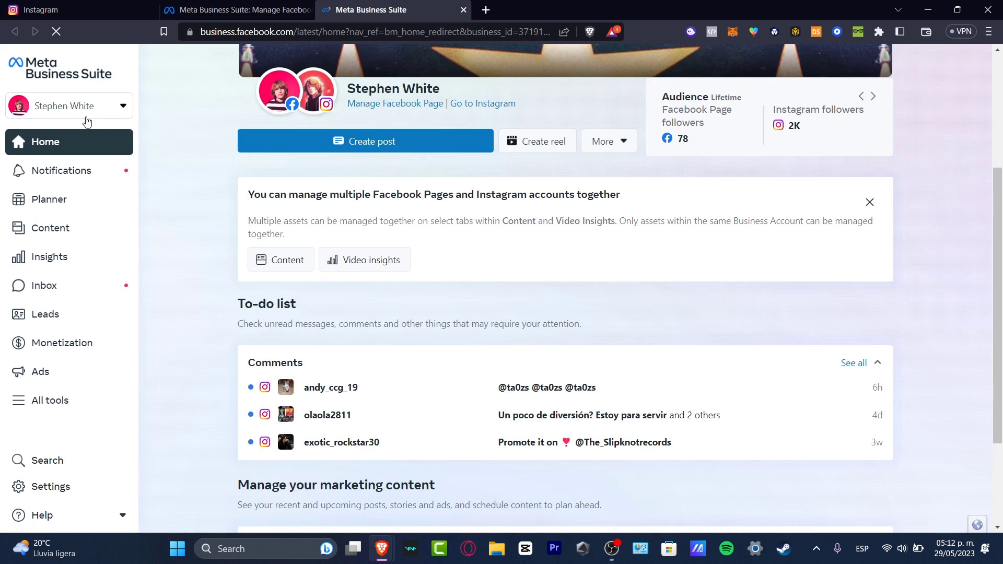
# Make Canva Geeks the active Page in the account selector, then reopen the list.
pyautogui.click(90, 106)
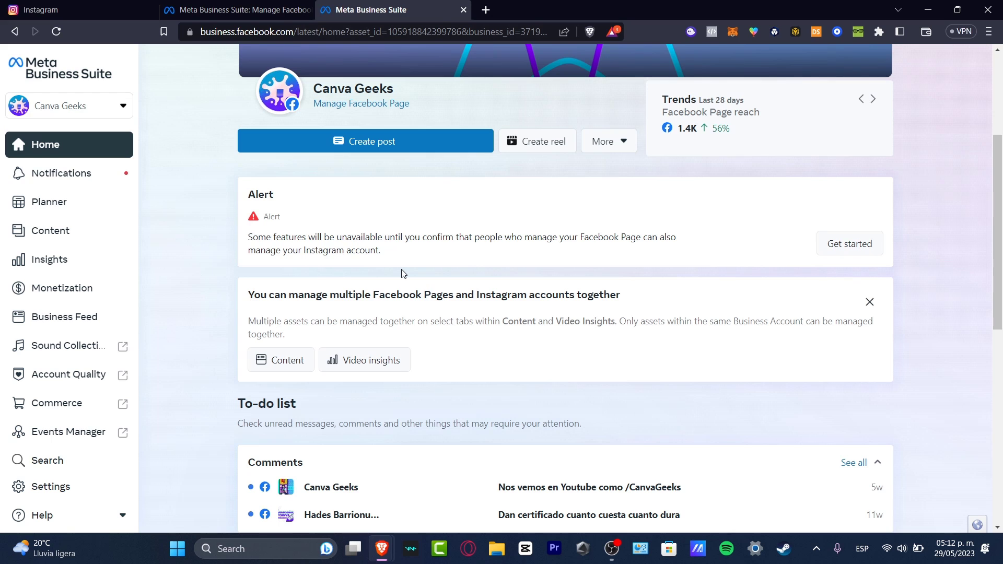
pyautogui.click(72, 106)
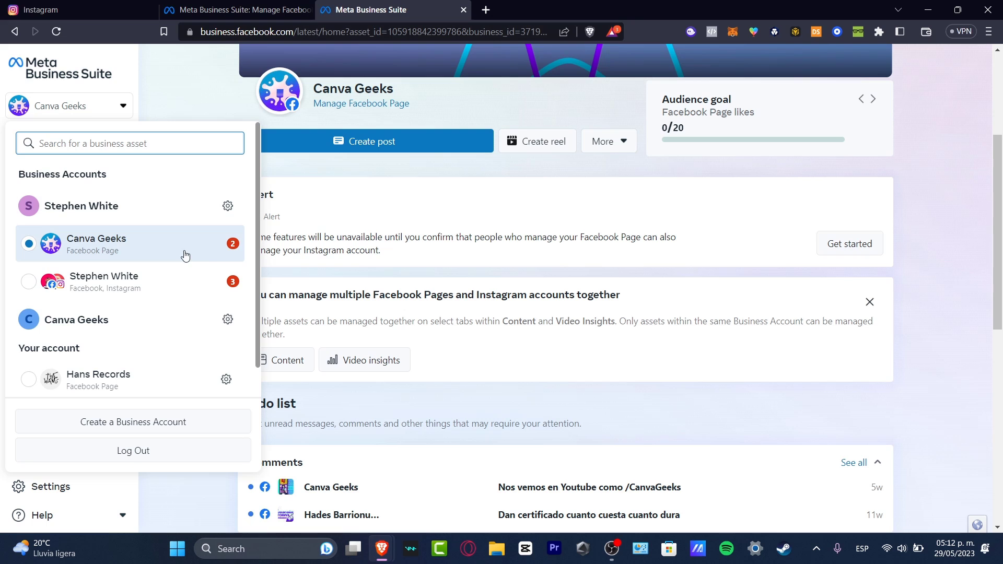
pyautogui.scroll(-1, 187, 303)
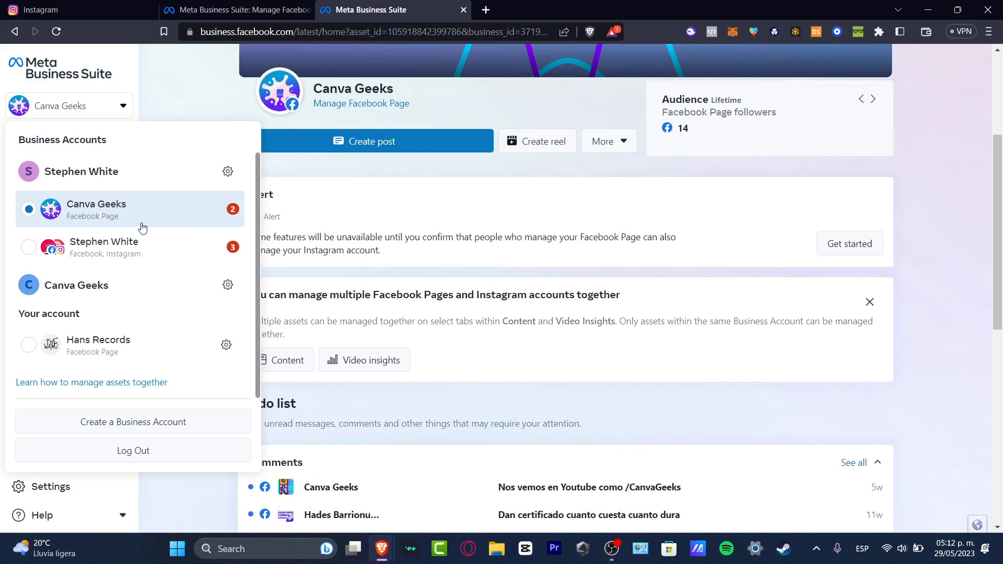
pyautogui.click(350, 222)
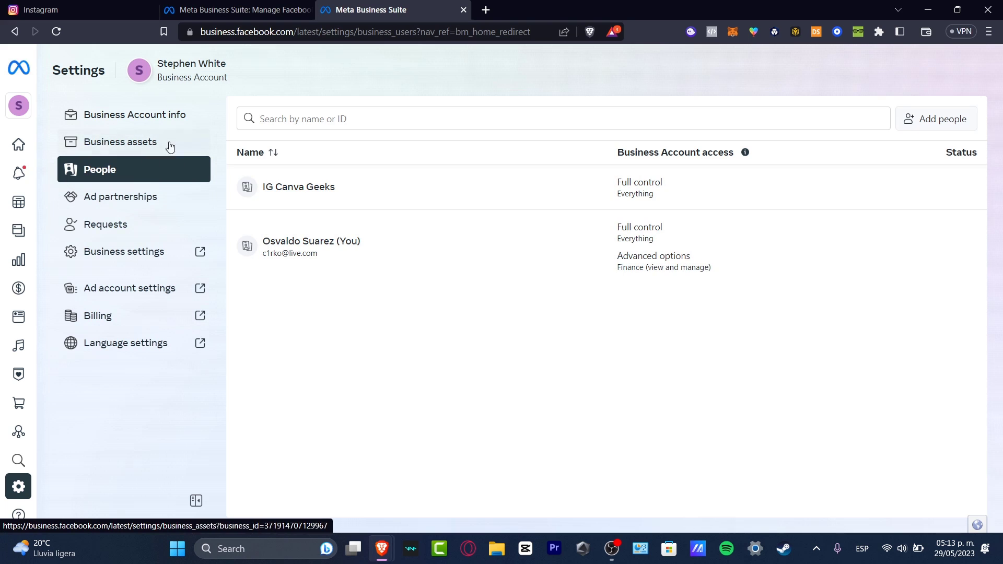
pyautogui.click(170, 124)
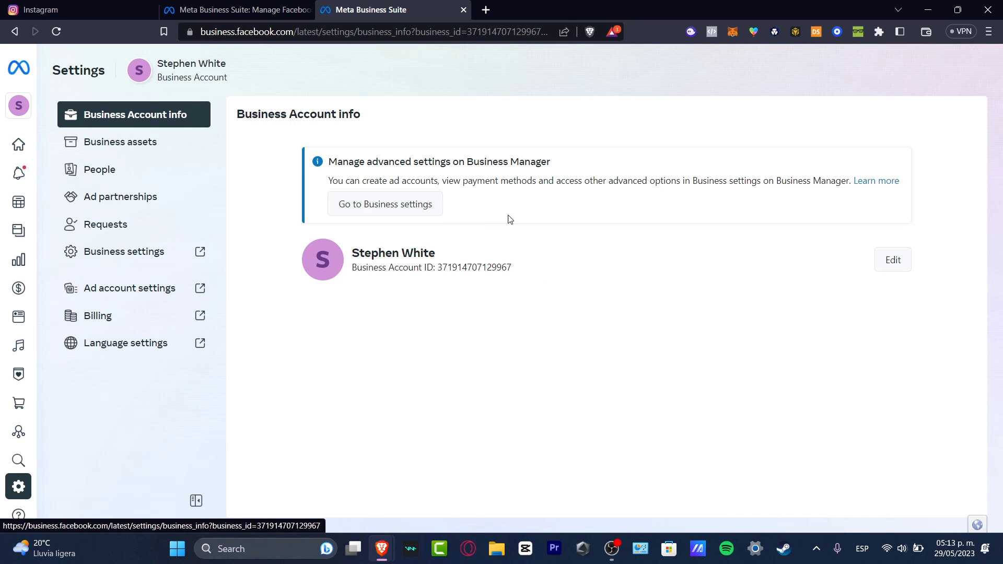
pyautogui.click(161, 142)
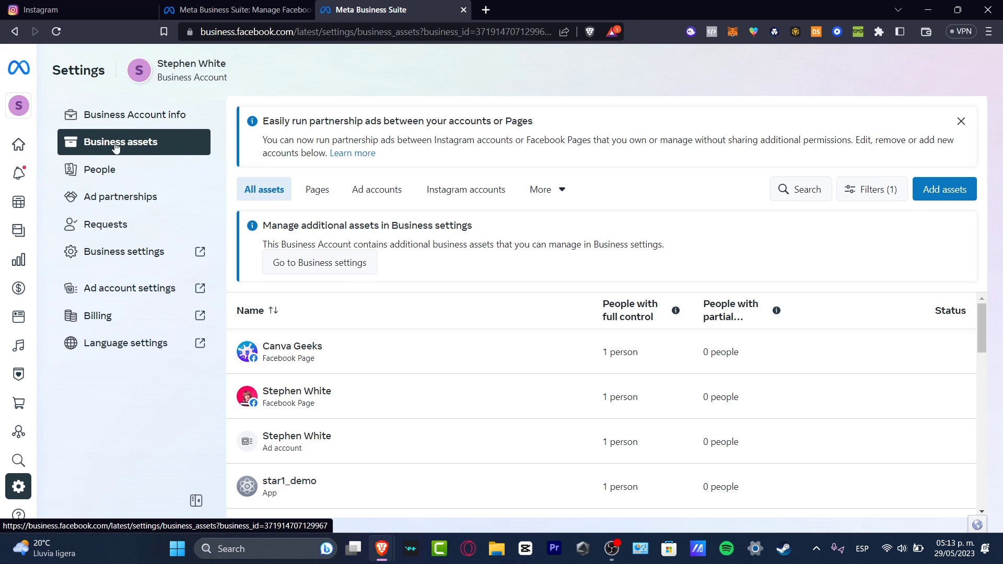
pyautogui.scroll(-1, 419, 361)
pyautogui.scroll(-5, 419, 364)
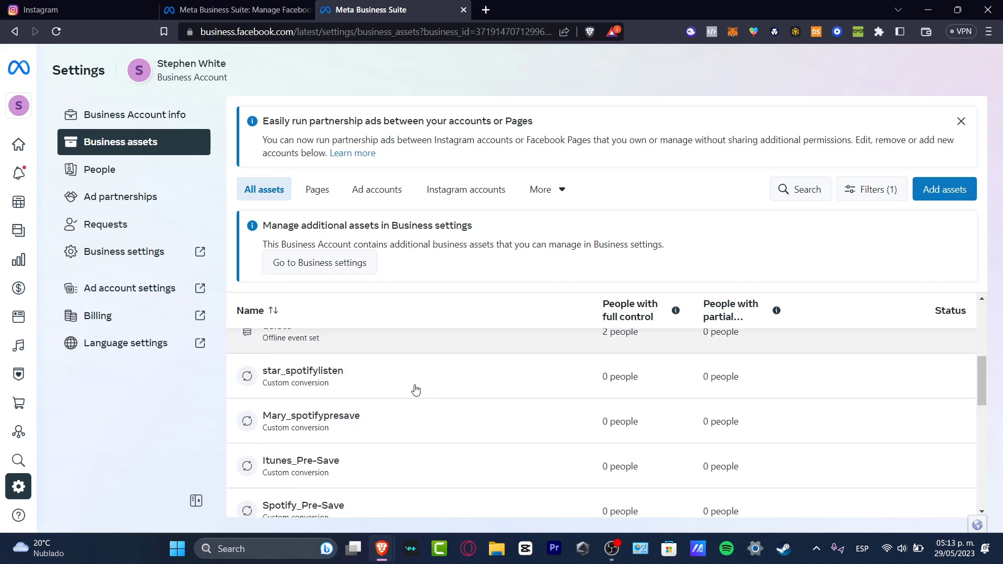
pyautogui.scroll(-5, 414, 388)
pyautogui.scroll(10, 415, 390)
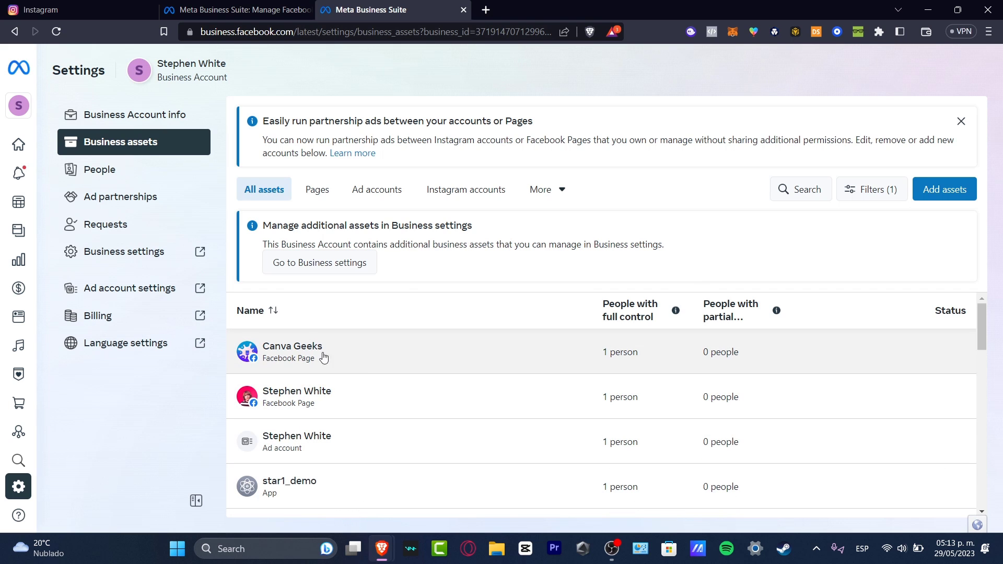
pyautogui.click(479, 192)
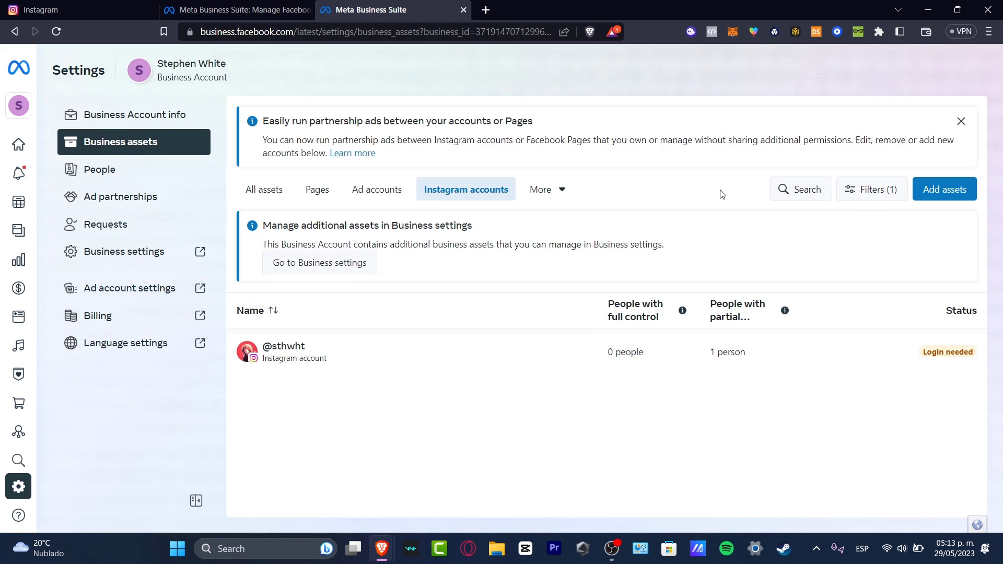
# Start claiming an Instagram account from Add assets, accepting the claim agreement.
pyautogui.click(937, 192)
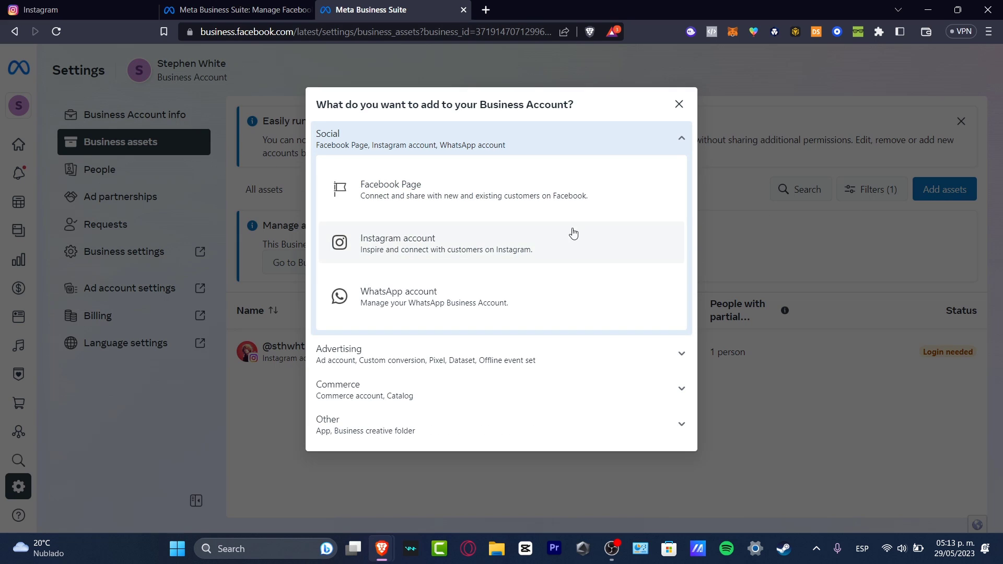
pyautogui.click(455, 236)
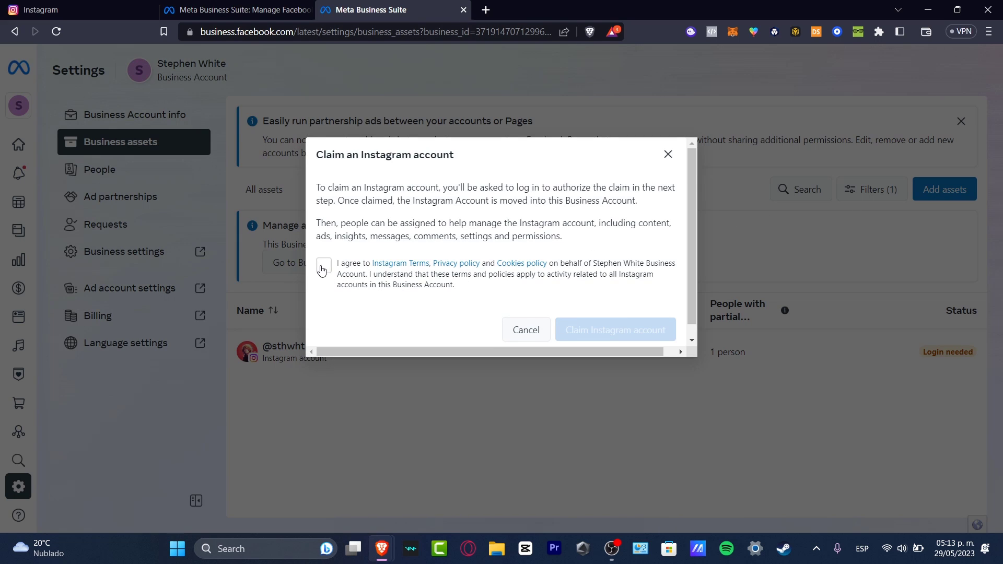
pyautogui.click(322, 268)
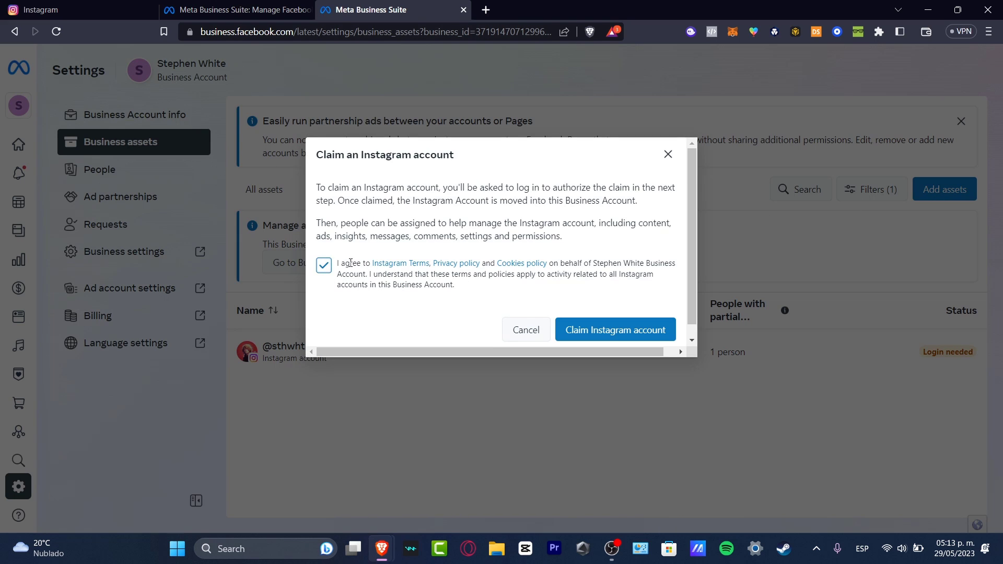
pyautogui.click(594, 339)
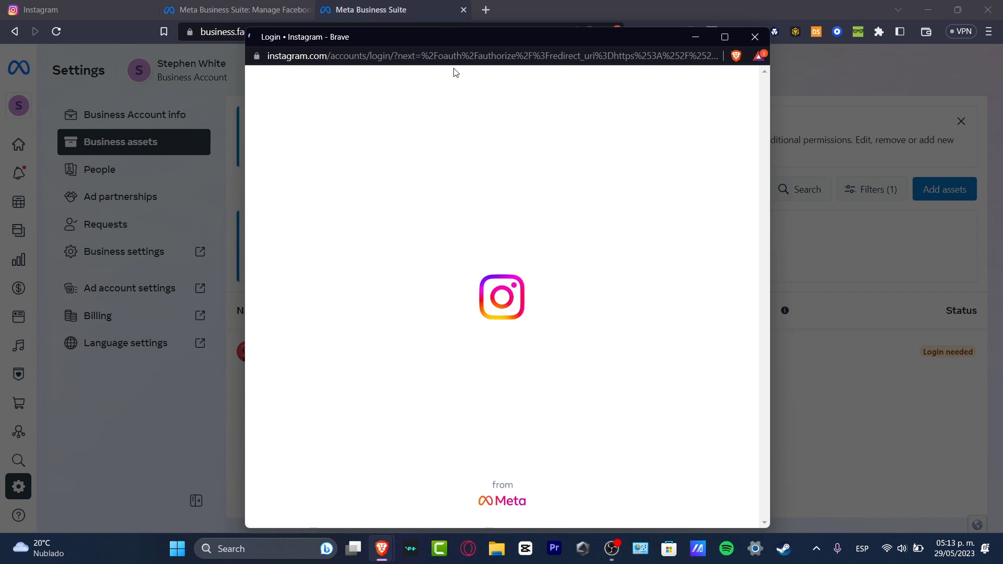
pyautogui.click(544, 169)
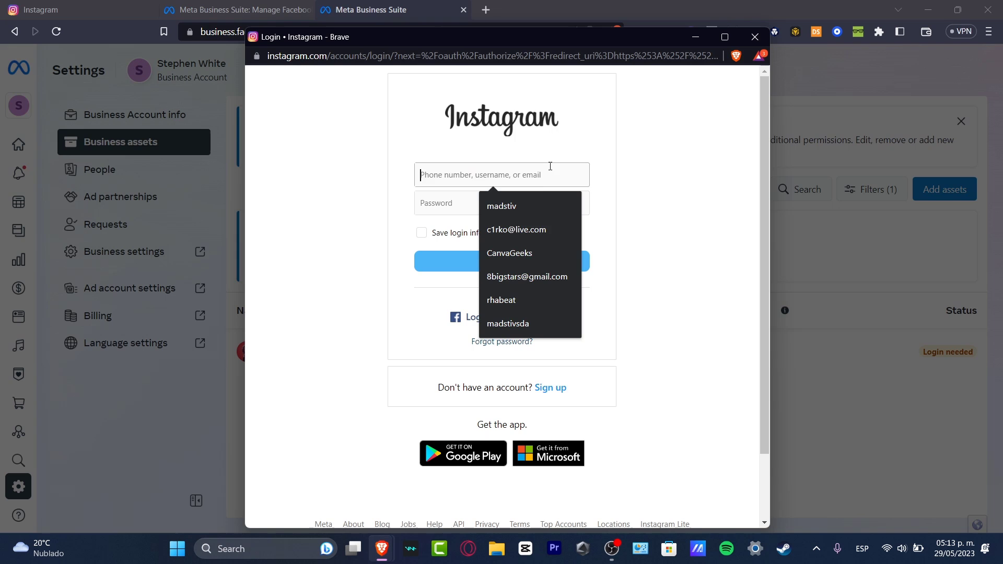
pyautogui.click(533, 254)
pyautogui.click(510, 212)
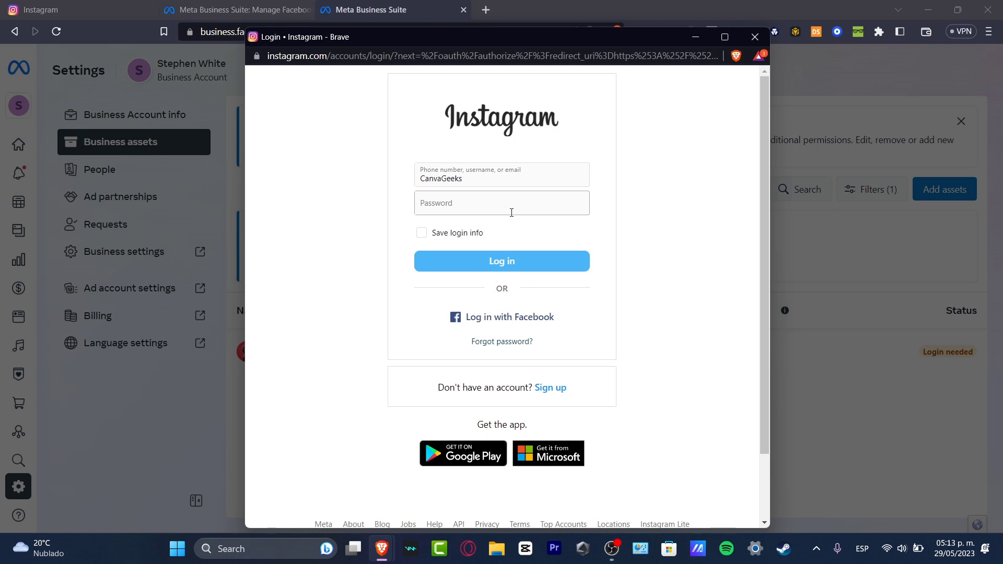
pyautogui.write('•••••••')
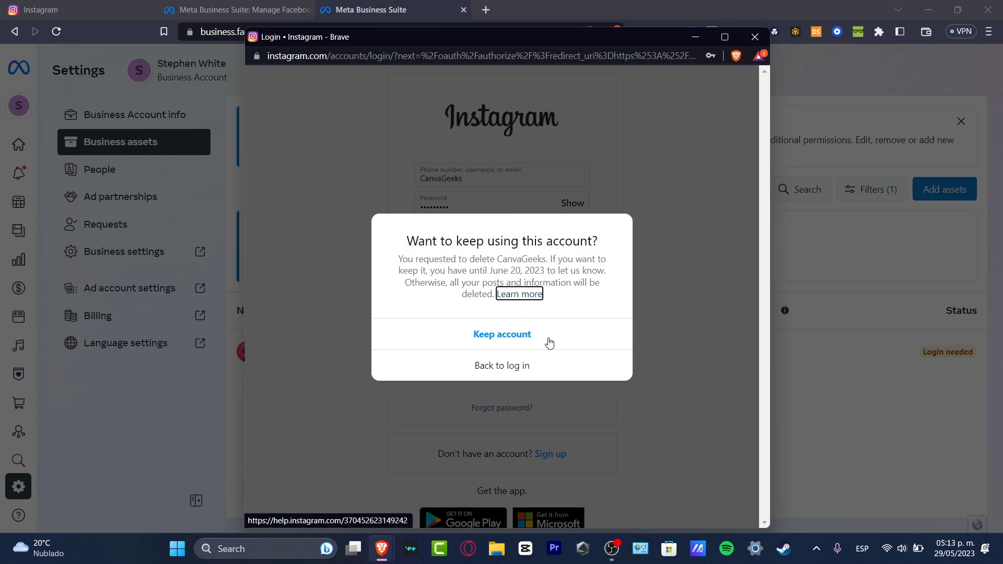
pyautogui.click(549, 343)
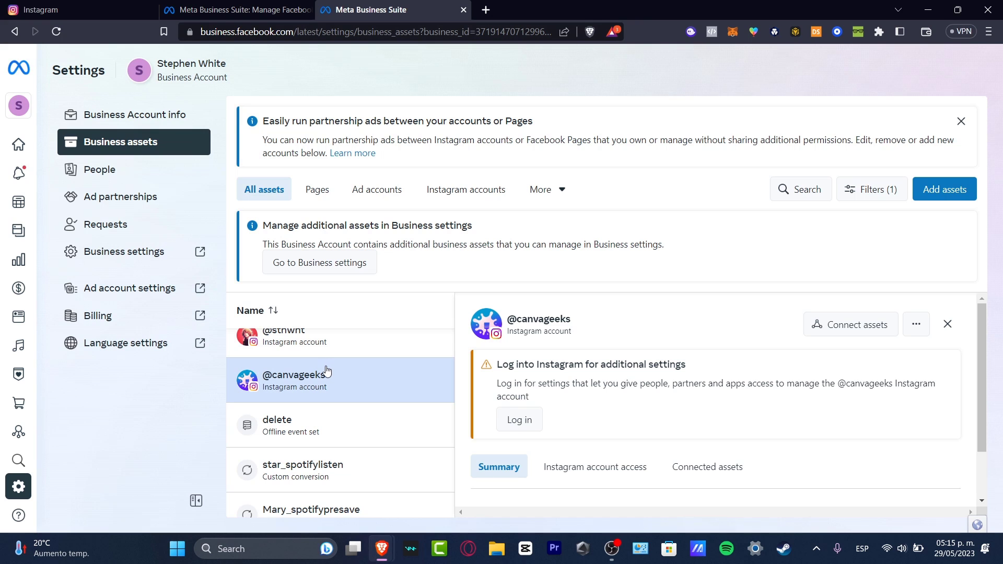
pyautogui.moveTo(18, 486)
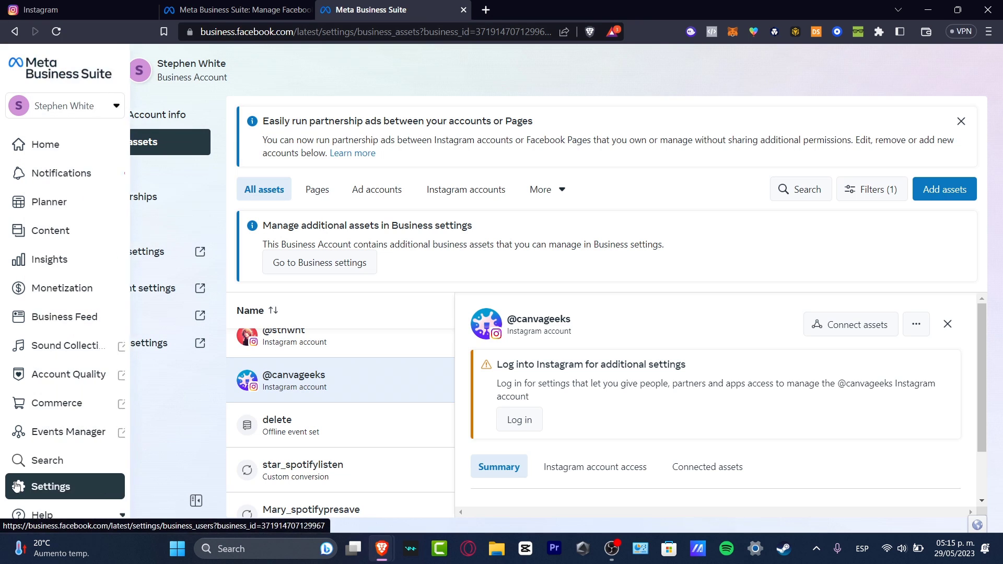
# Check the People with business access, then bring up Ad account settings in a new tab.
pyautogui.click(17, 486)
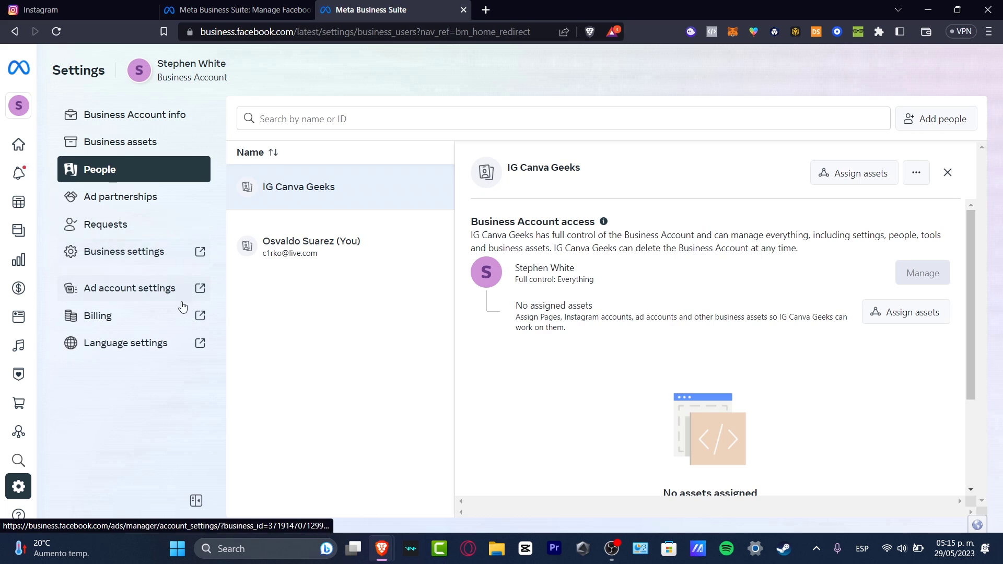
pyautogui.click(138, 290)
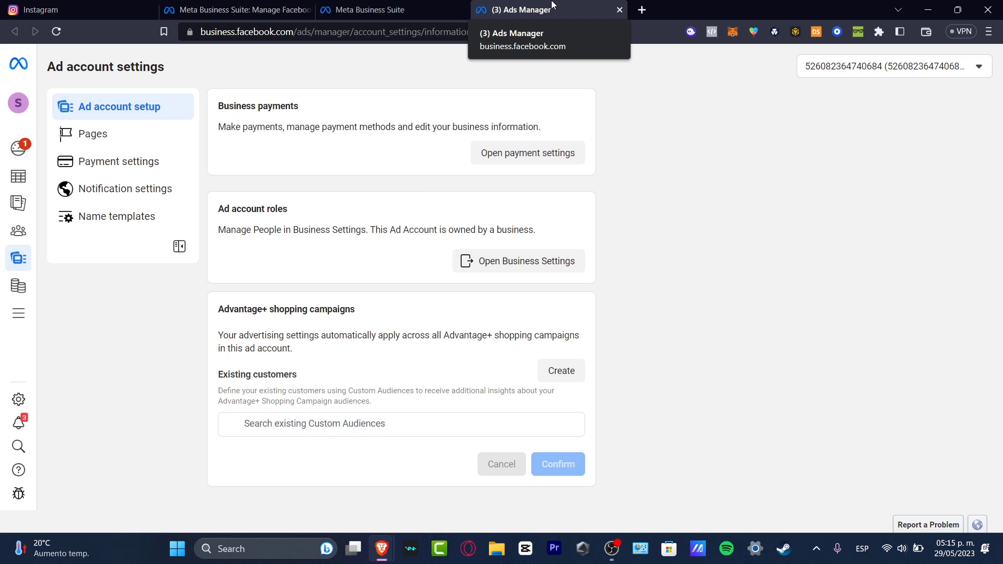
pyautogui.click(17, 105)
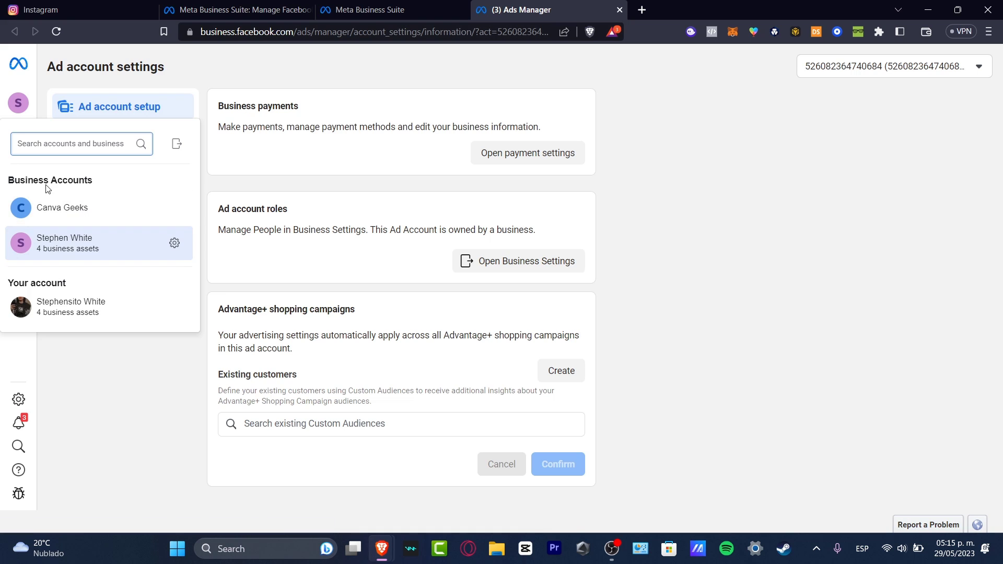
pyautogui.click(71, 210)
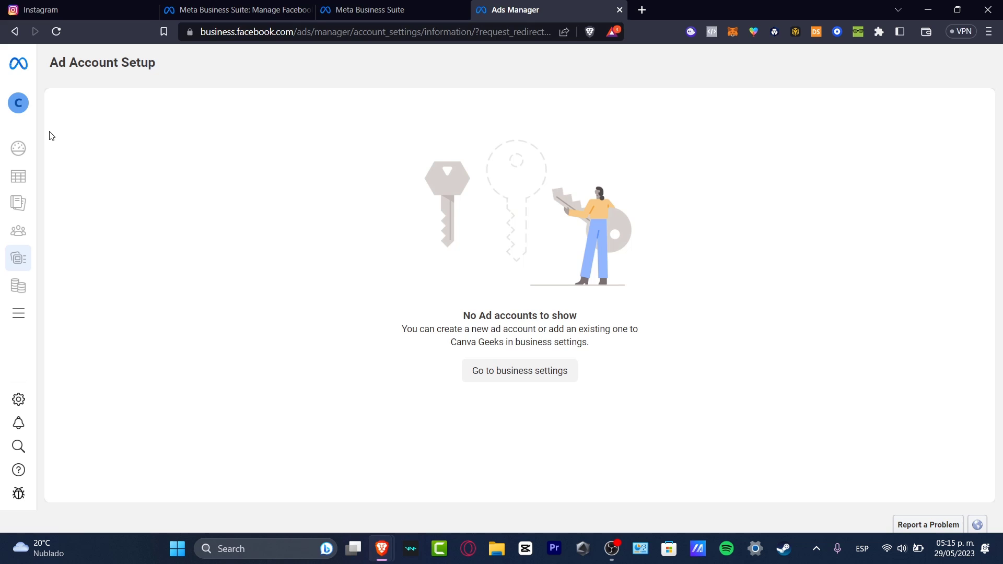
pyautogui.click(20, 102)
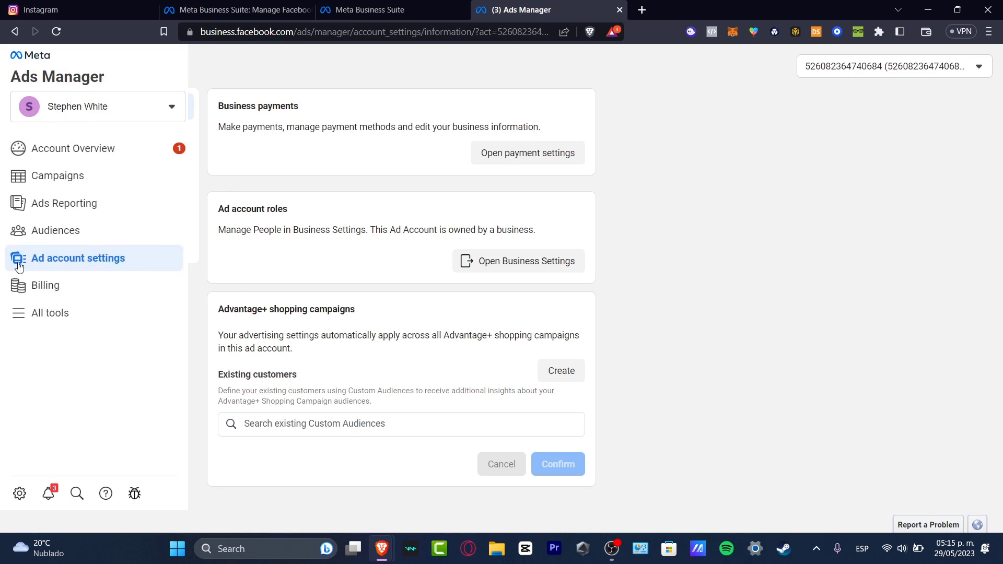
pyautogui.moveTo(19, 313)
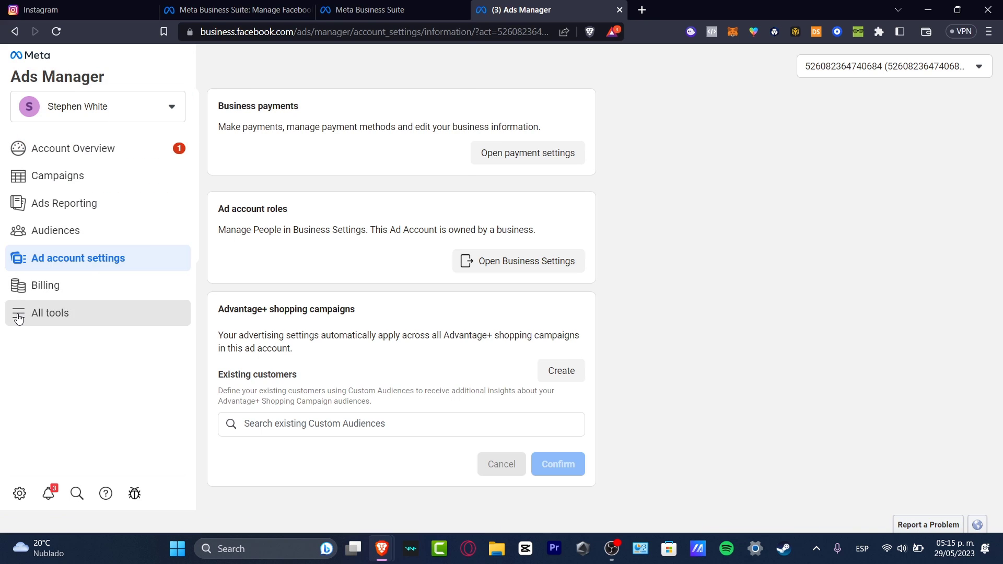
# Open Ads Manager and start adding a funding source, confirming Mexico and Mexican Peso.
pyautogui.click(50, 314)
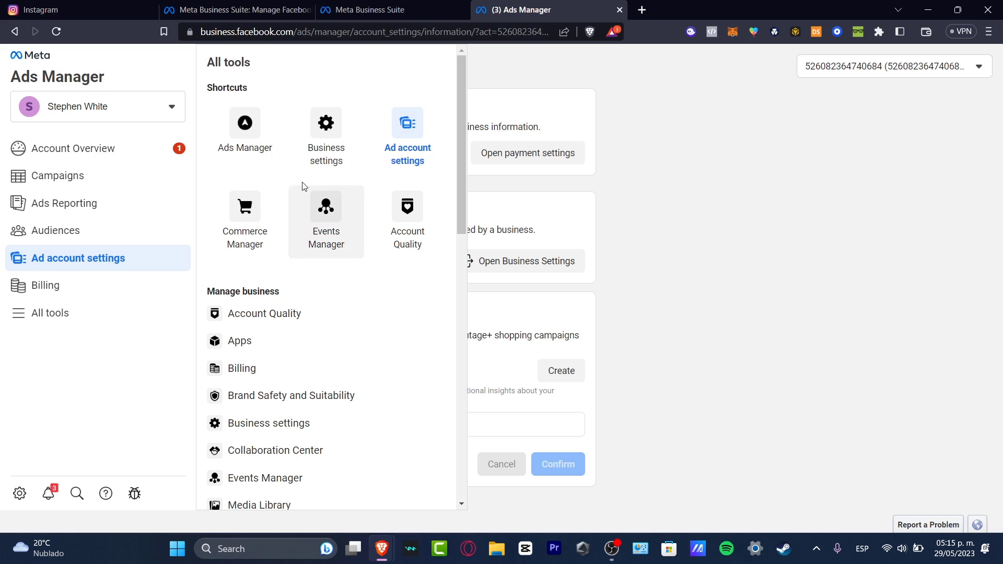
pyautogui.click(244, 132)
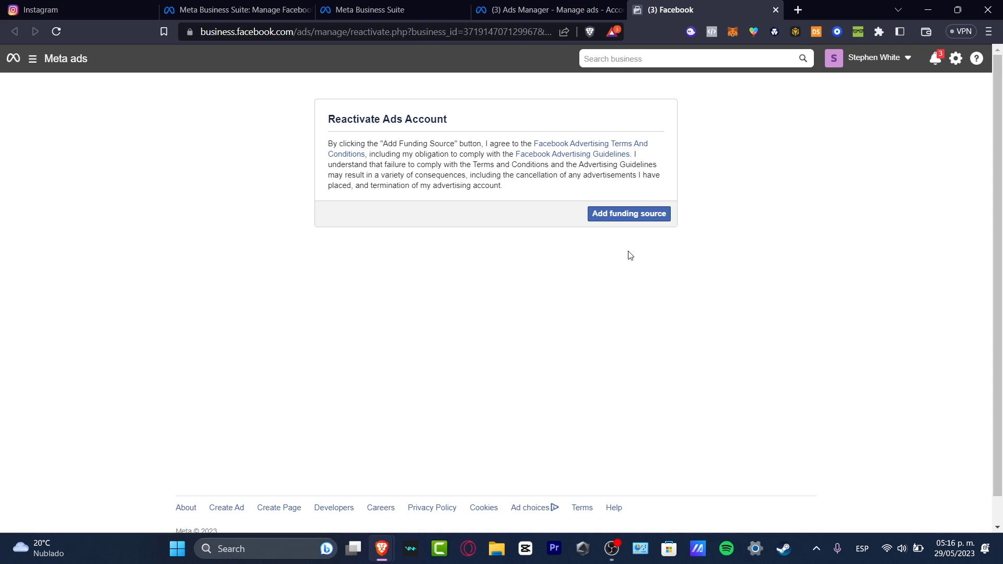
pyautogui.click(624, 213)
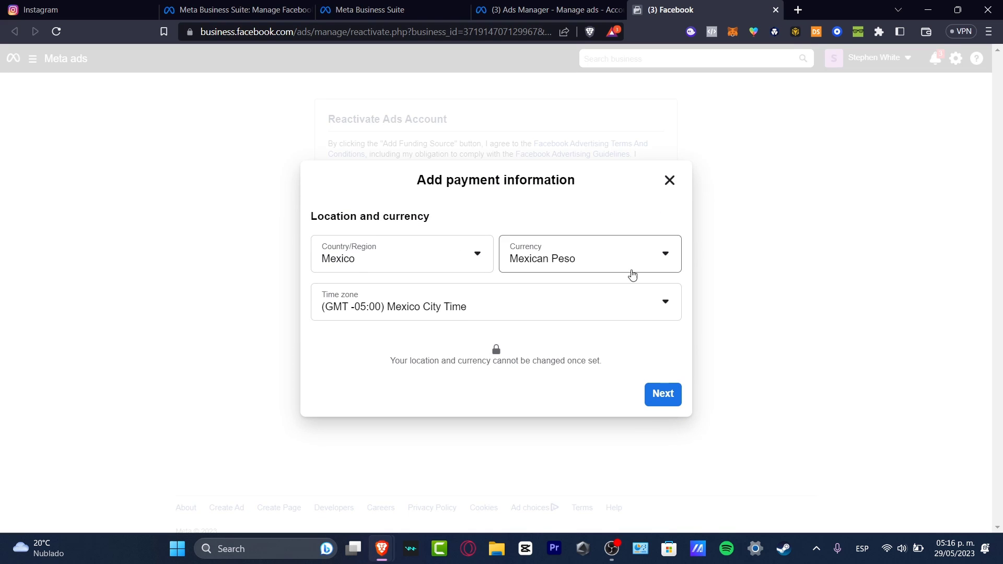
pyautogui.click(660, 389)
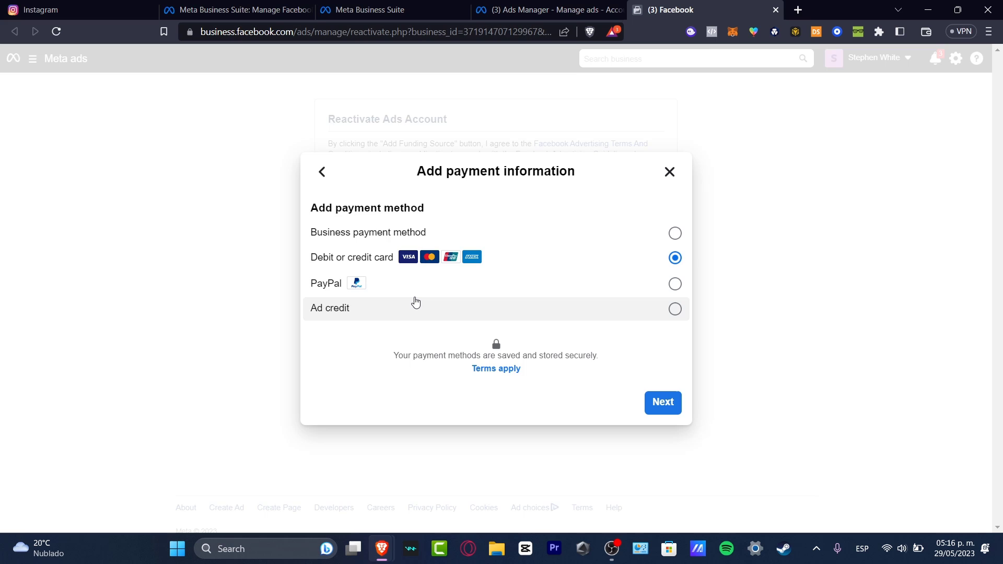
pyautogui.click(548, 10)
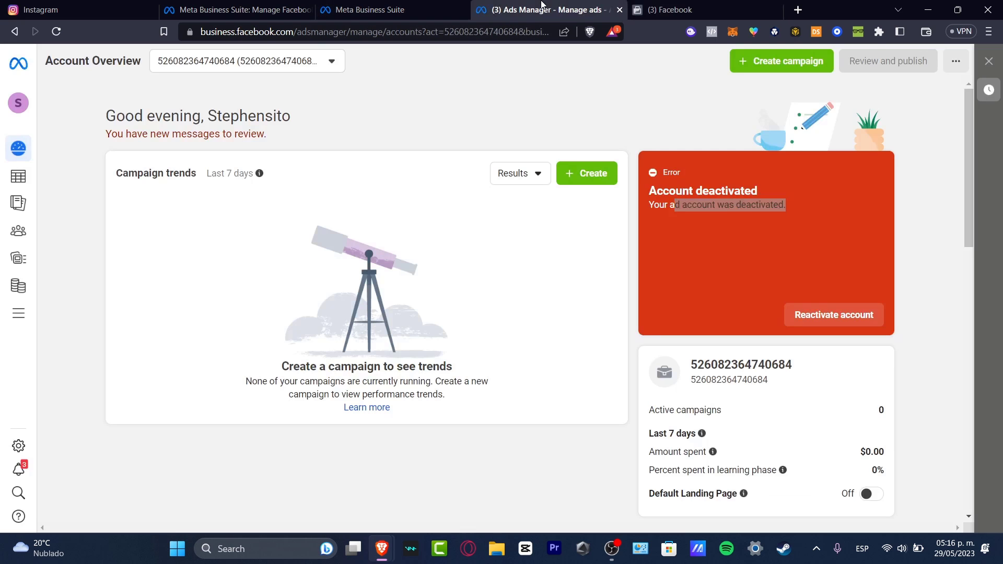
pyautogui.click(19, 105)
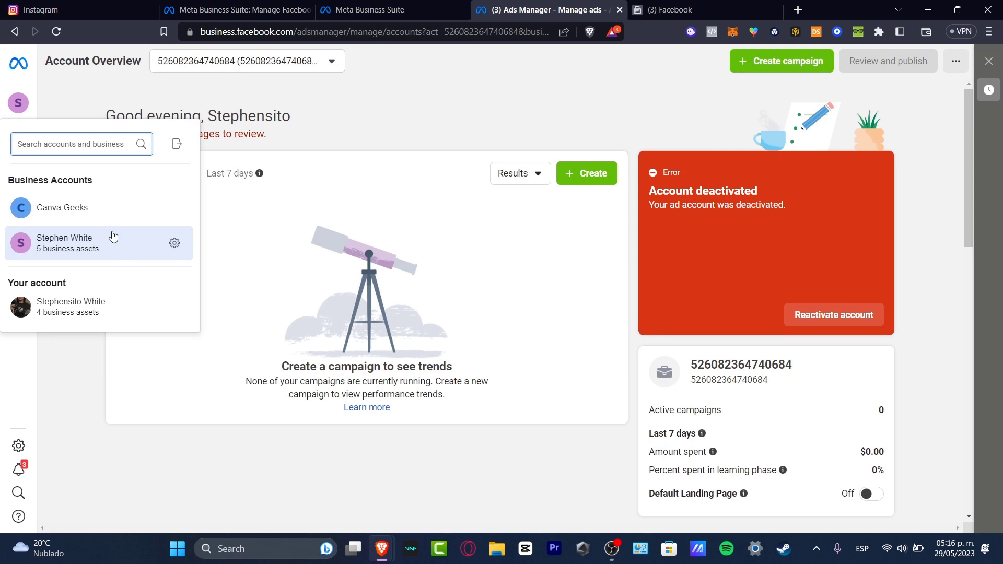
pyautogui.click(111, 310)
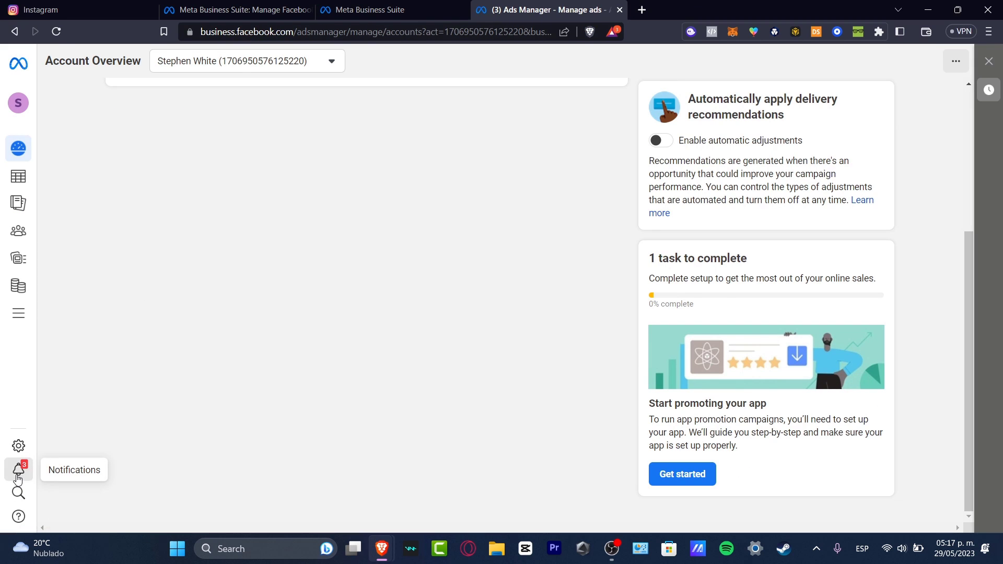
pyautogui.click(18, 469)
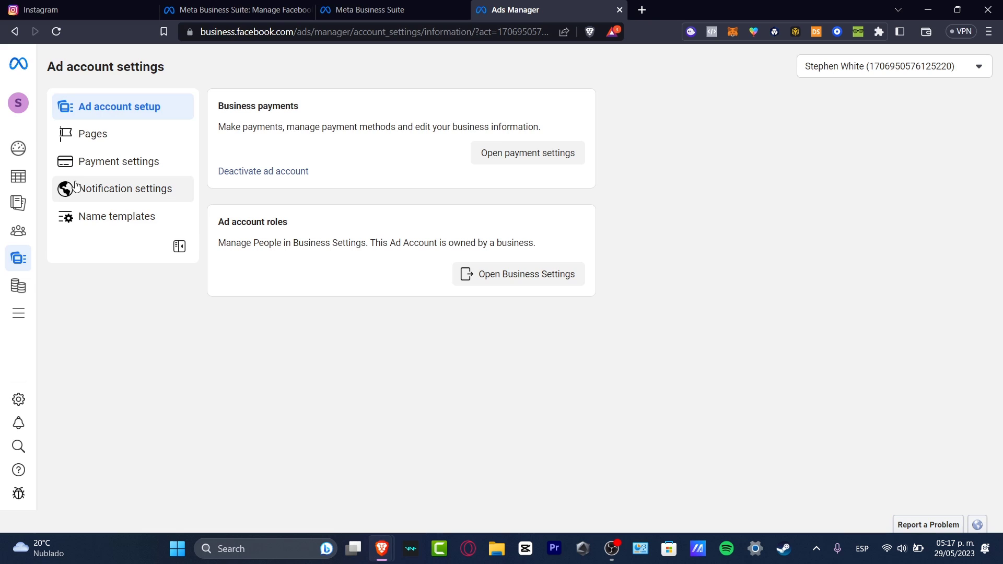
# Return to Ads Manager Campaigns through the Google 'ads manager' search result.
pyautogui.click(19, 149)
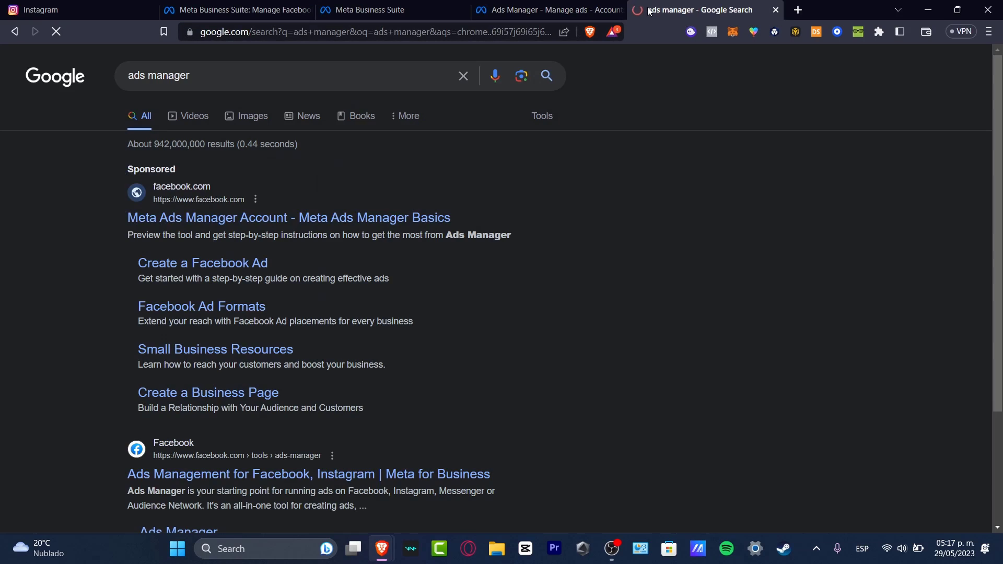
pyautogui.click(274, 218)
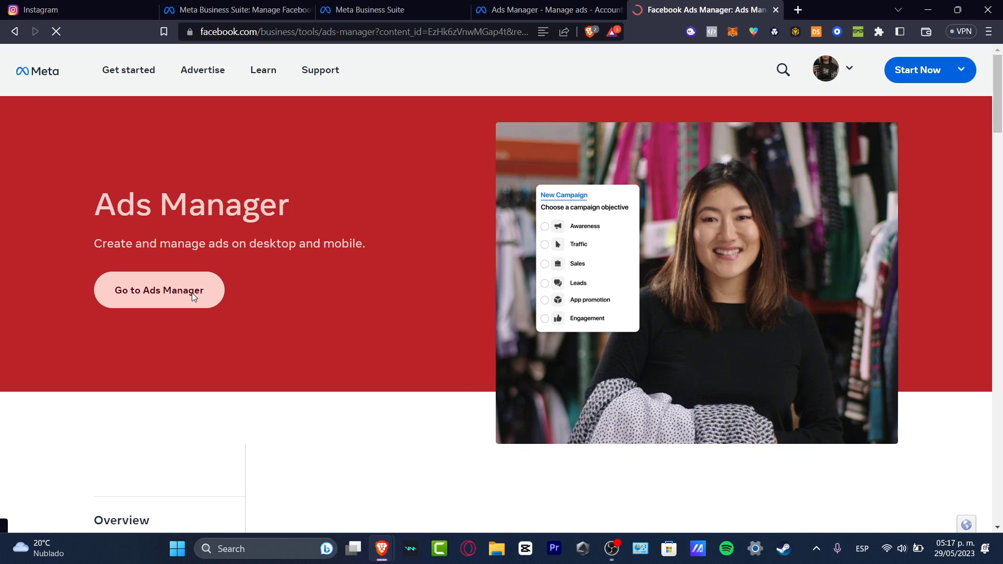
pyautogui.click(152, 300)
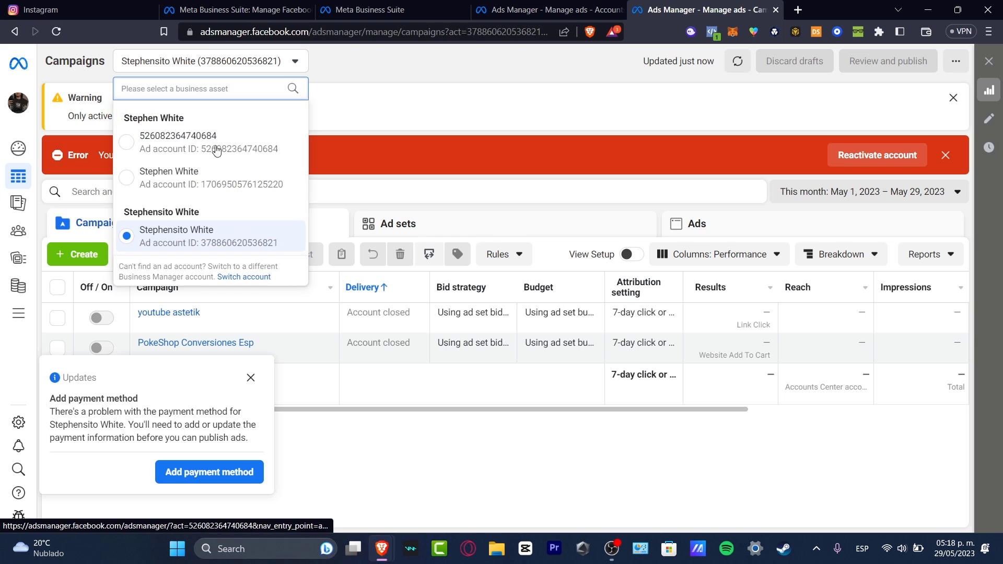
pyautogui.click(201, 174)
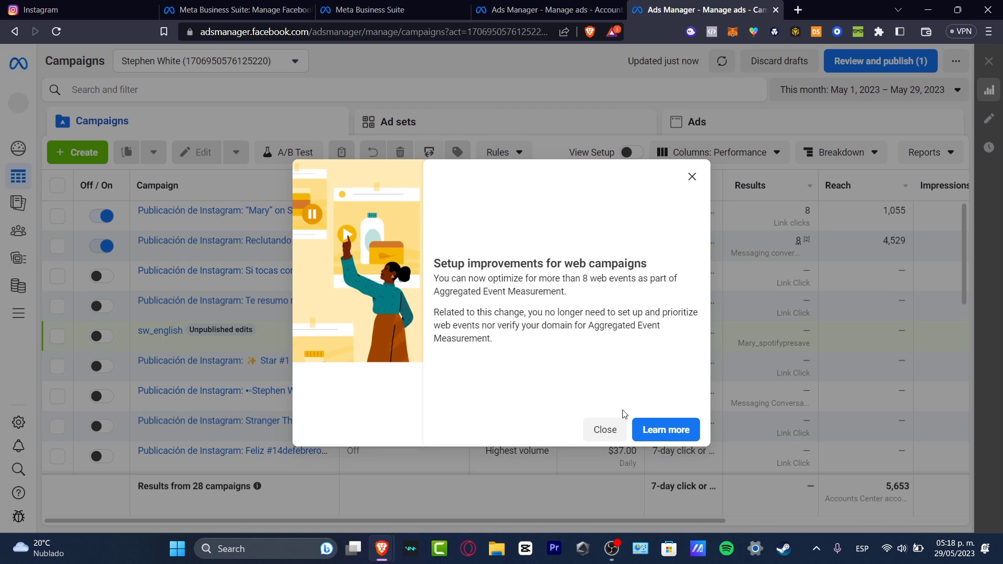
pyautogui.click(613, 429)
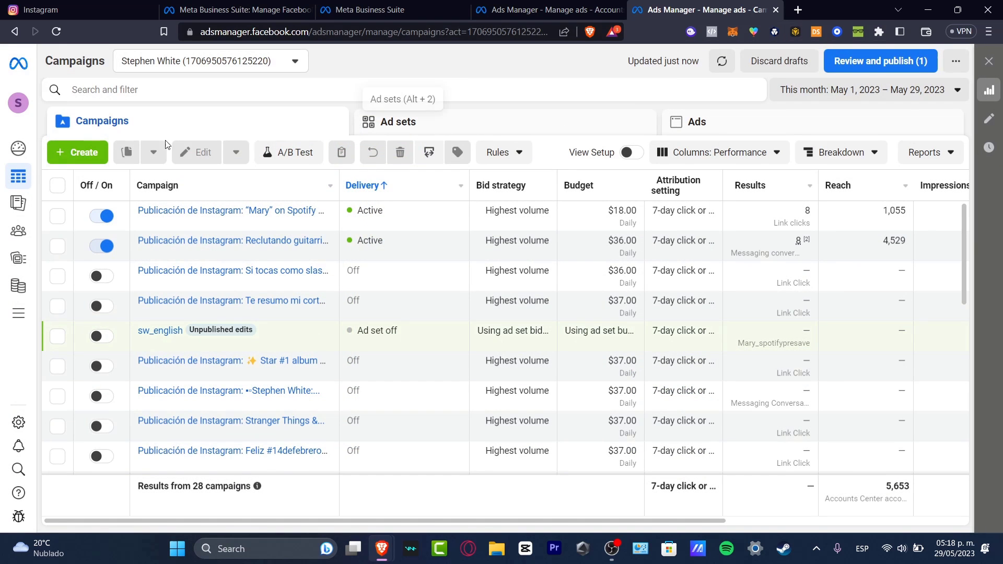
pyautogui.click(78, 152)
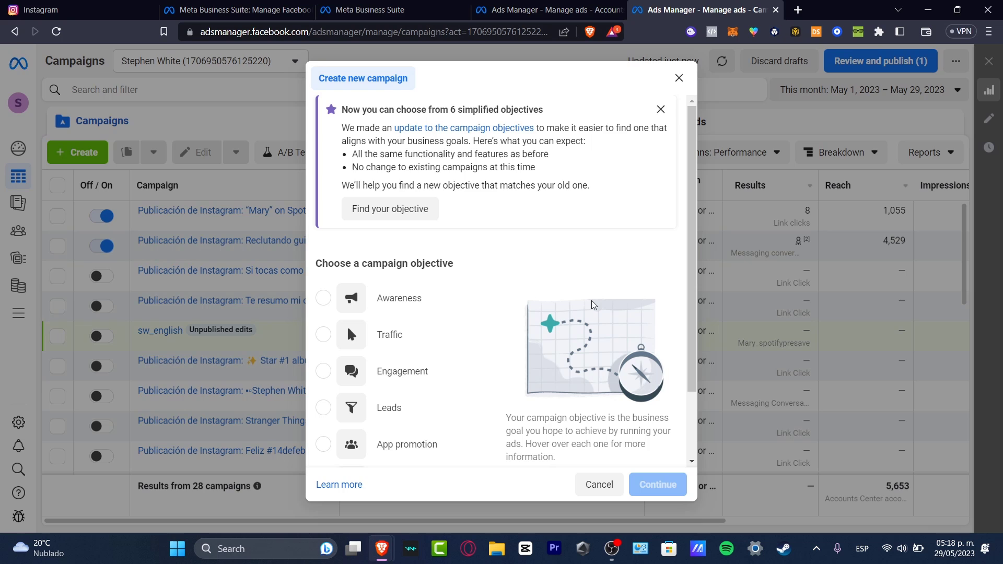
pyautogui.scroll(-2, 569, 253)
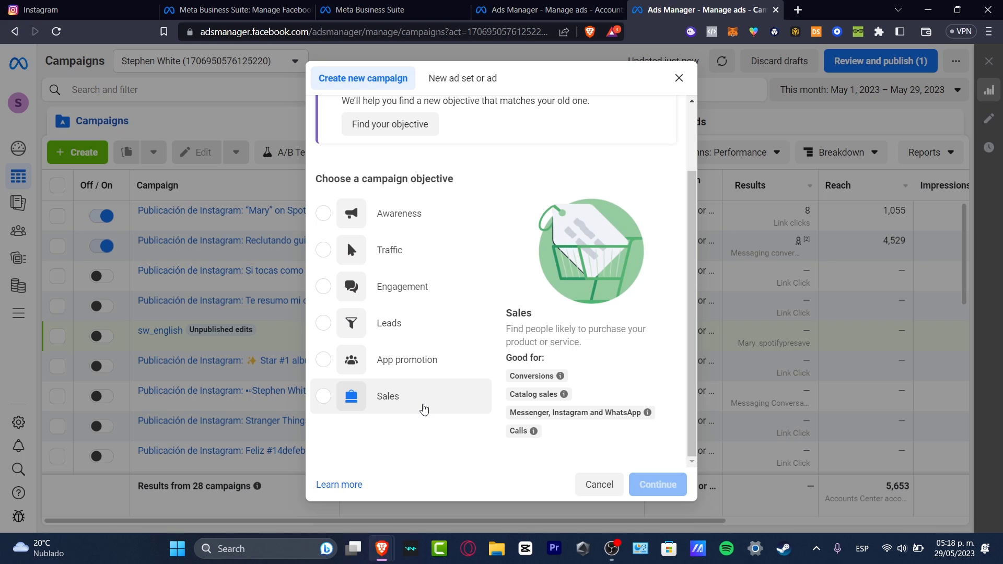
# Create a campaign draft with the Engagement objective and manual engagement setup.
pyautogui.click(401, 287)
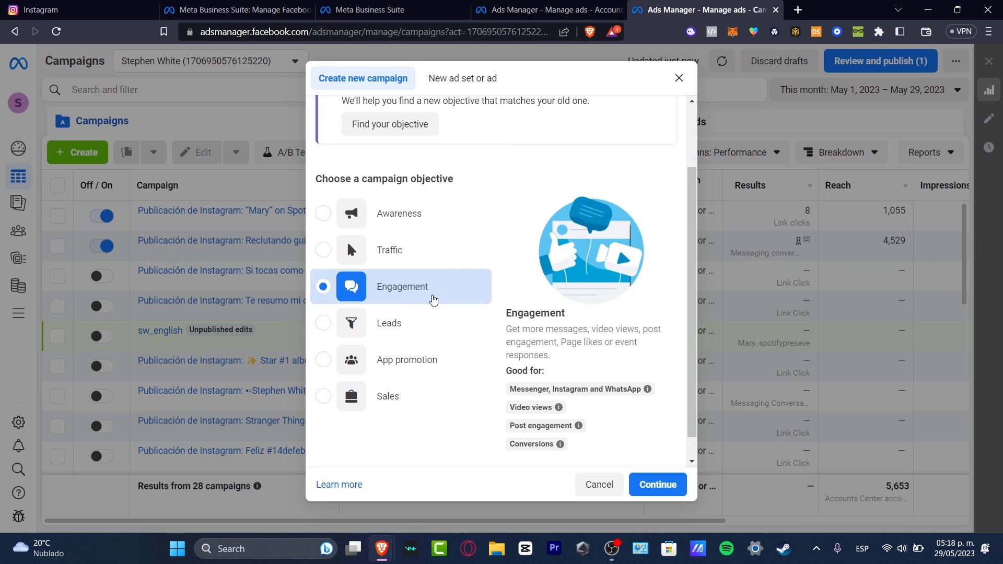
pyautogui.click(657, 484)
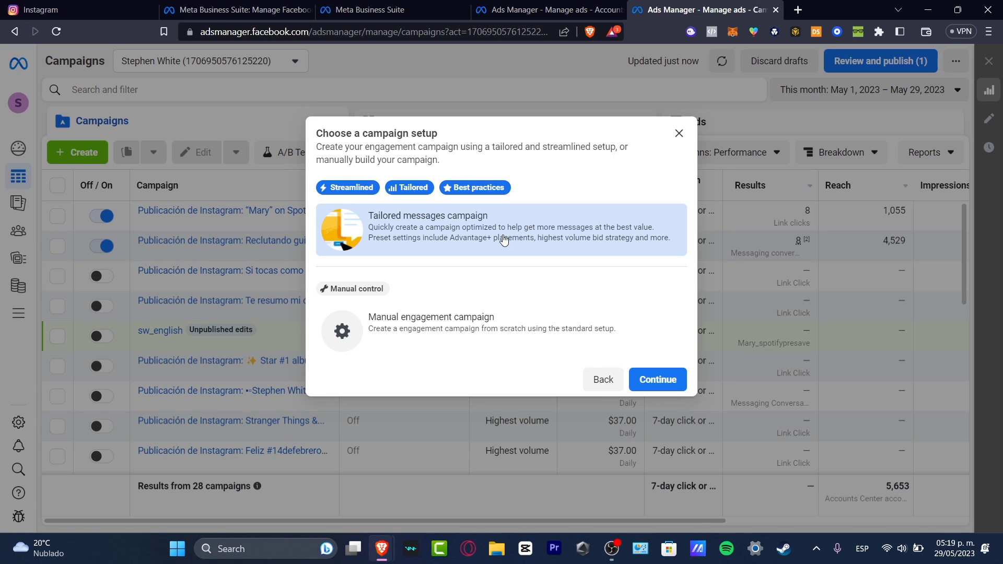
pyautogui.click(480, 316)
pyautogui.click(657, 380)
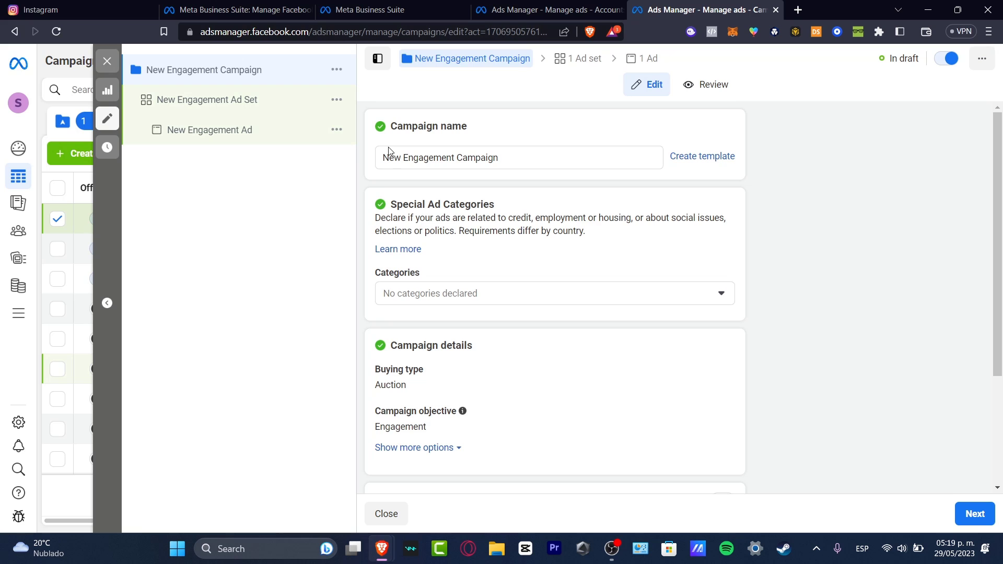
# Rename the campaign to 'Instagram Feed 1' and expand the extra campaign detail options.
pyautogui.click(546, 152)
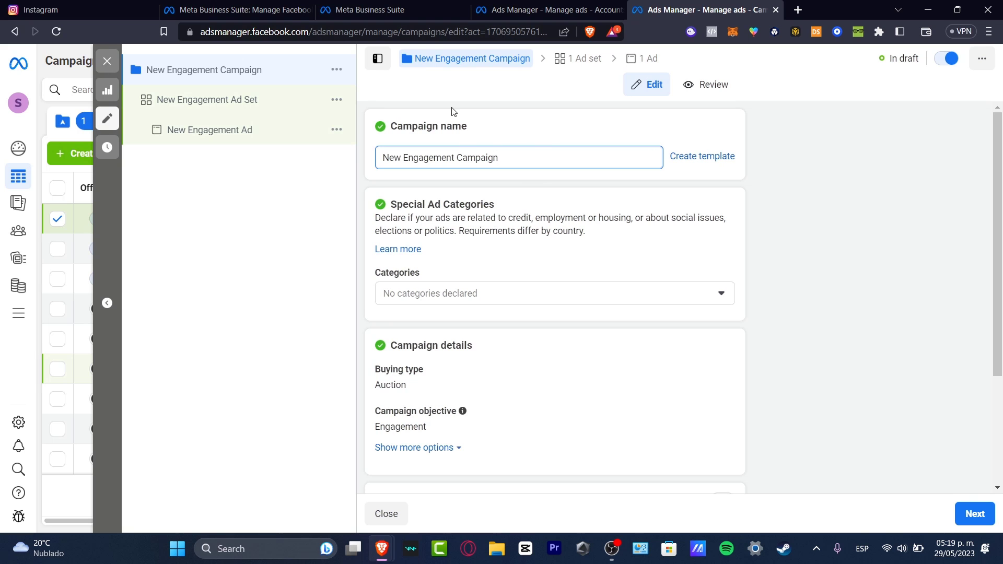
pyautogui.tripleClick(515, 155)
pyautogui.press('BackSpace')
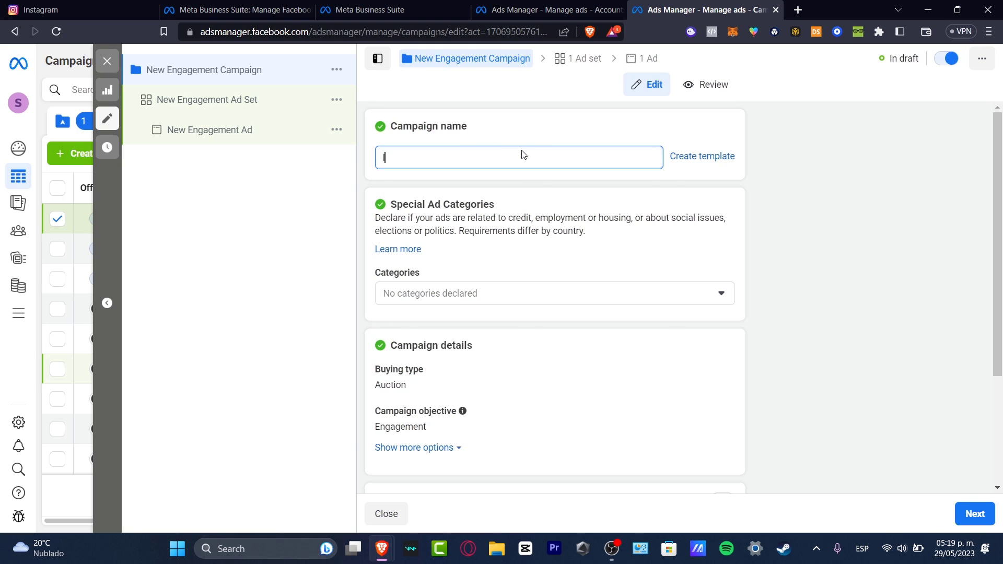
pyautogui.write('Instagram Pu')
pyautogui.press('BackSpace')
pyautogui.press('BackSpace')
pyautogui.write('Feed 1')
pyautogui.scroll(-2, 510, 274)
pyautogui.scroll(2, 510, 247)
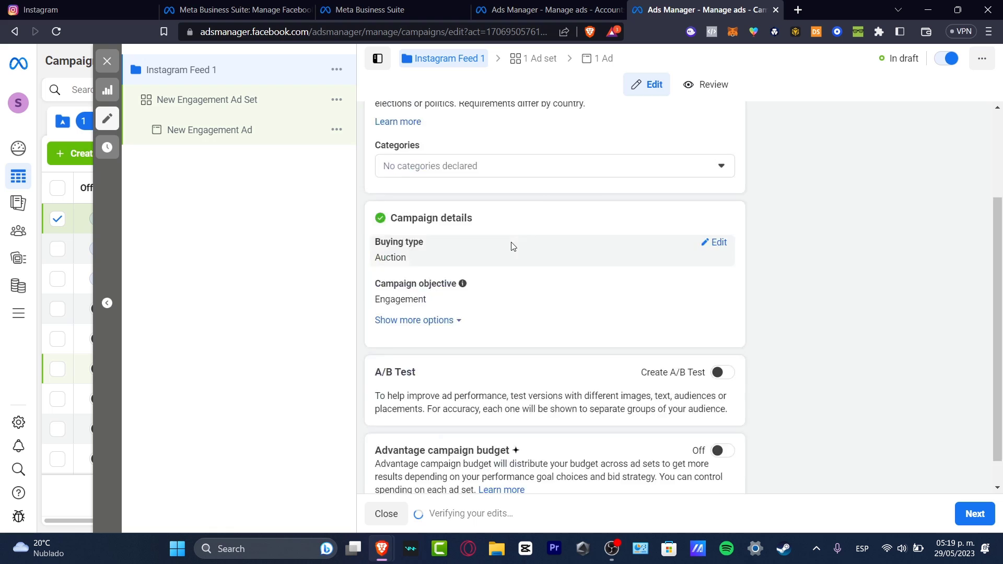
pyautogui.moveTo(453, 205)
pyautogui.mouseDown()
pyautogui.moveTo(645, 219)
pyautogui.moveTo(468, 211)
pyautogui.mouseUp()
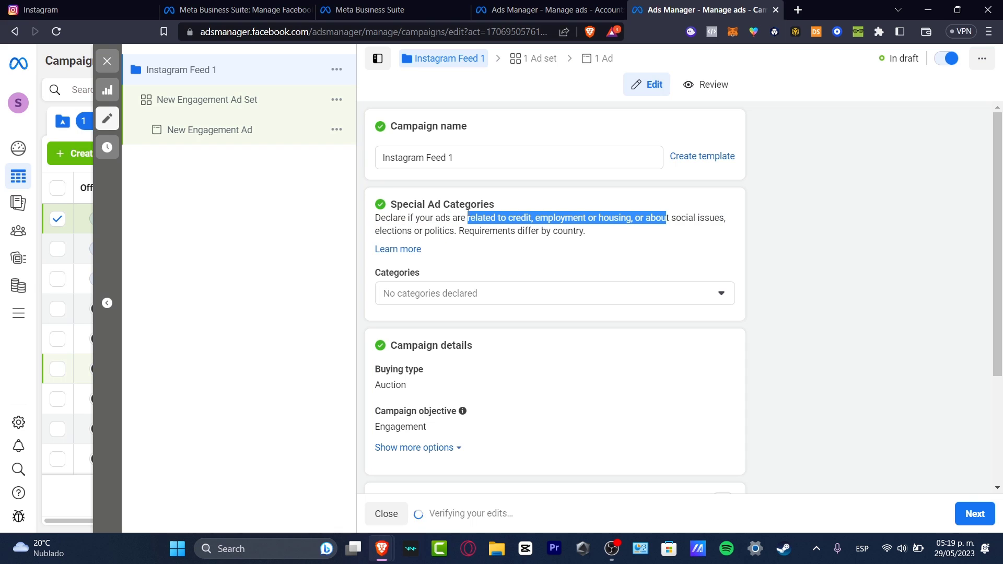
pyautogui.click(536, 258)
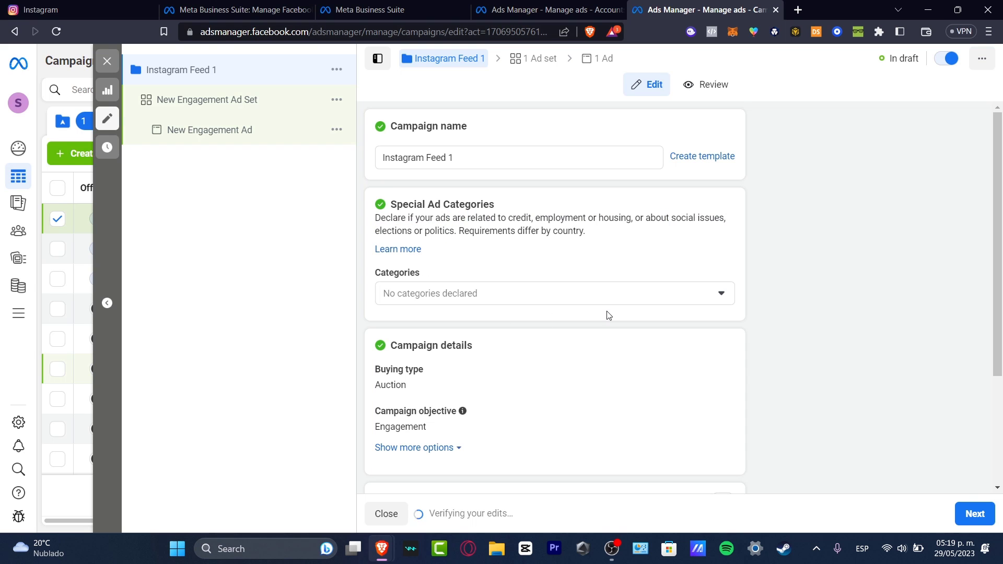
pyautogui.scroll(-2, 603, 306)
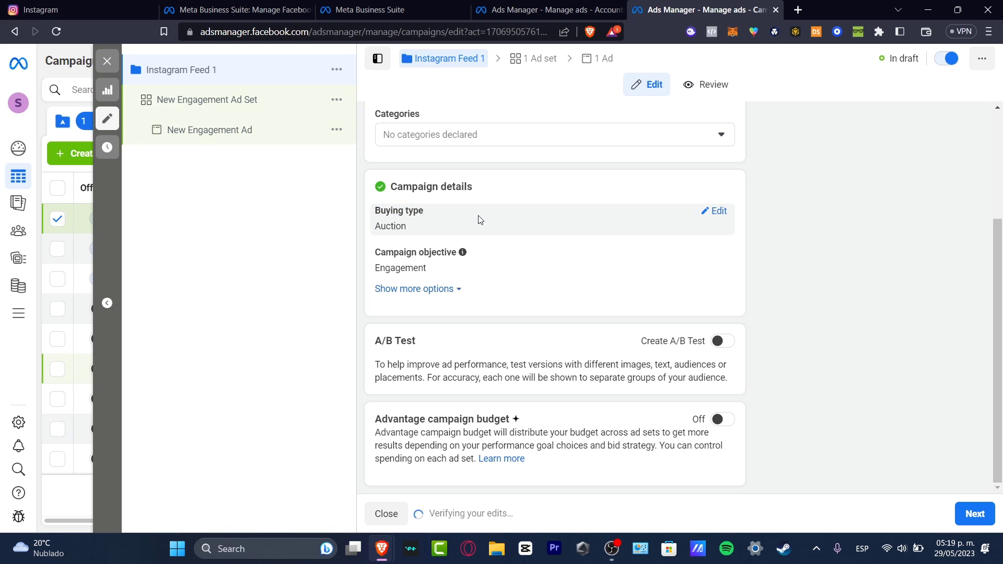
pyautogui.click(447, 290)
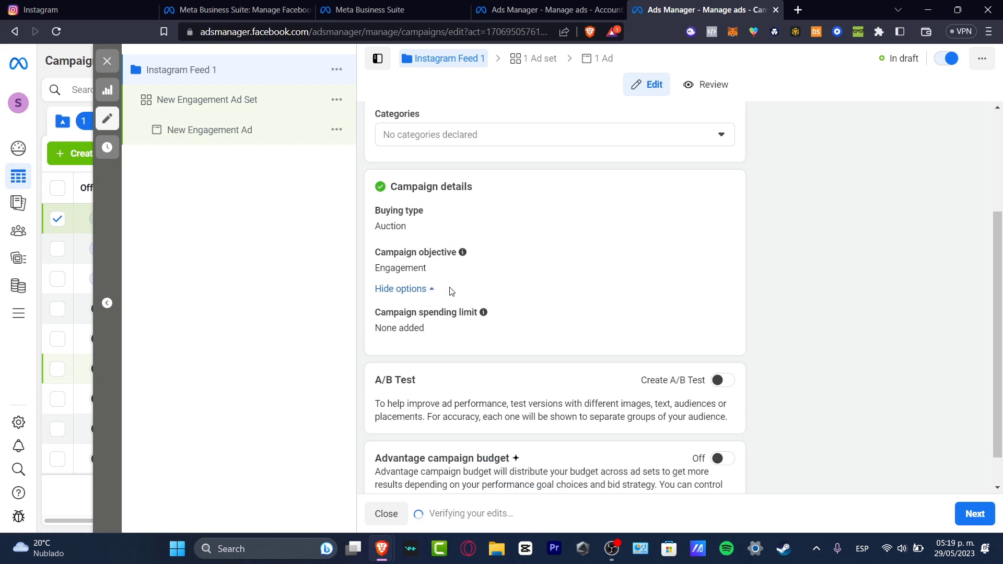
pyautogui.scroll(-1, 476, 314)
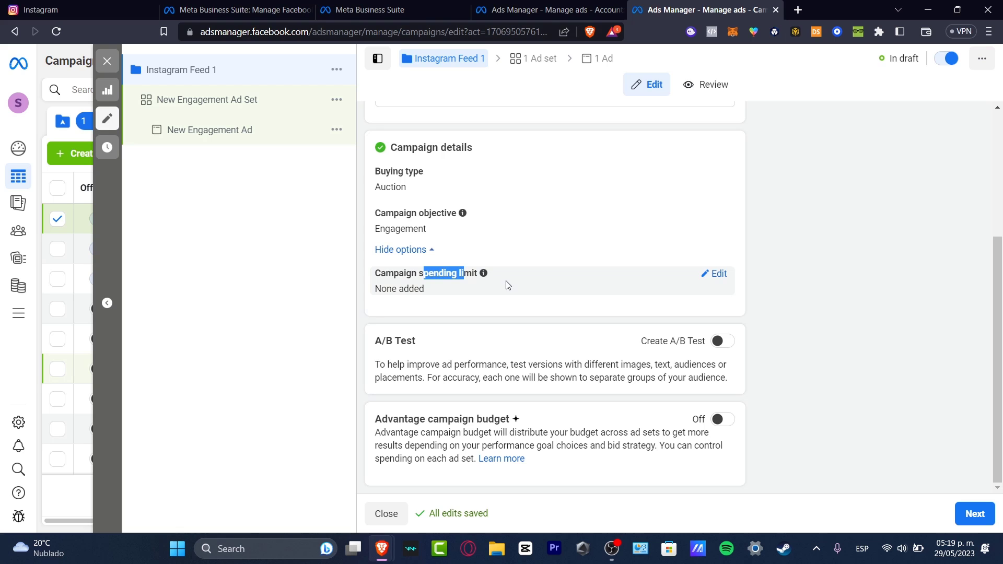
# Move to the ad set and select its default name to replace with 'Tier 1 Instagram'.
pyautogui.click(980, 514)
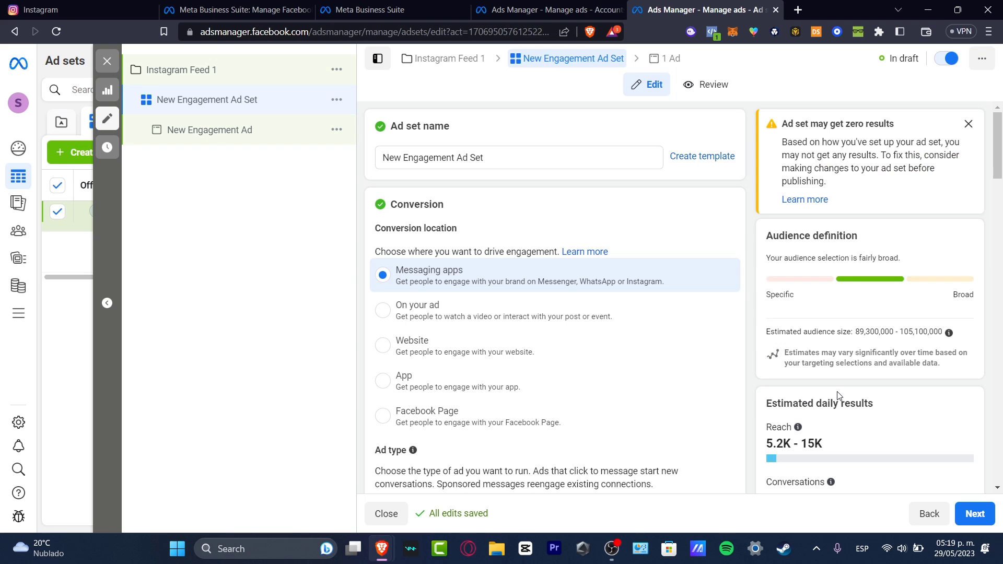
pyautogui.tripleClick(588, 155)
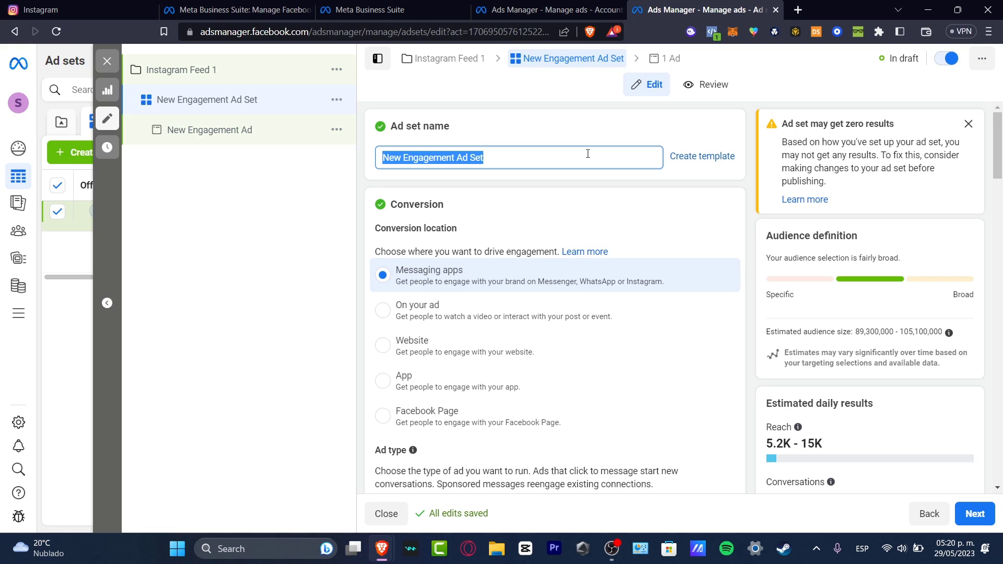
pyautogui.write('Tier 1 Instagram')
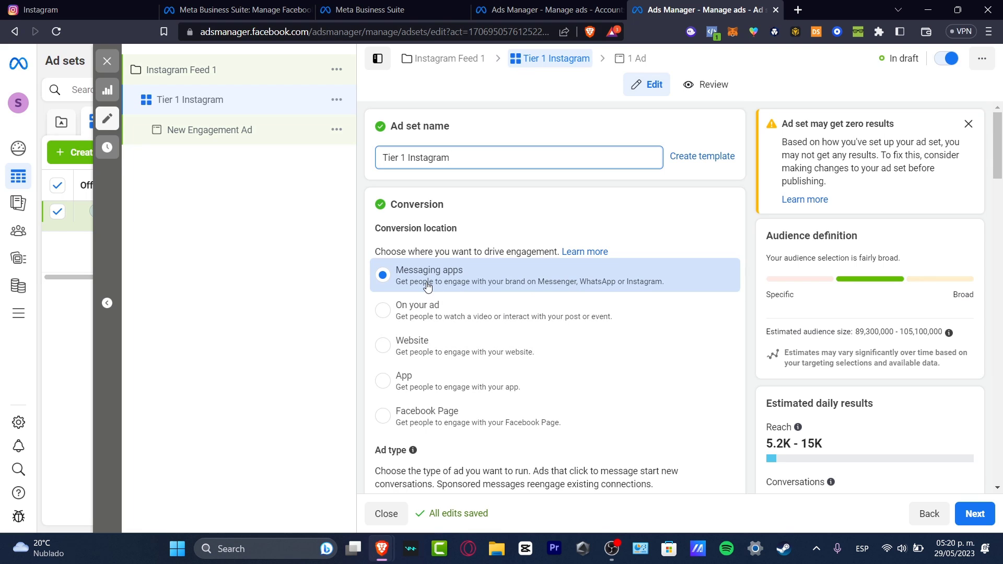
pyautogui.scroll(-1, 427, 287)
pyautogui.scroll(-1, 427, 287)
# Keep Click to message and maximized conversations, with Messenger removed as a destination.
pyautogui.click(474, 317)
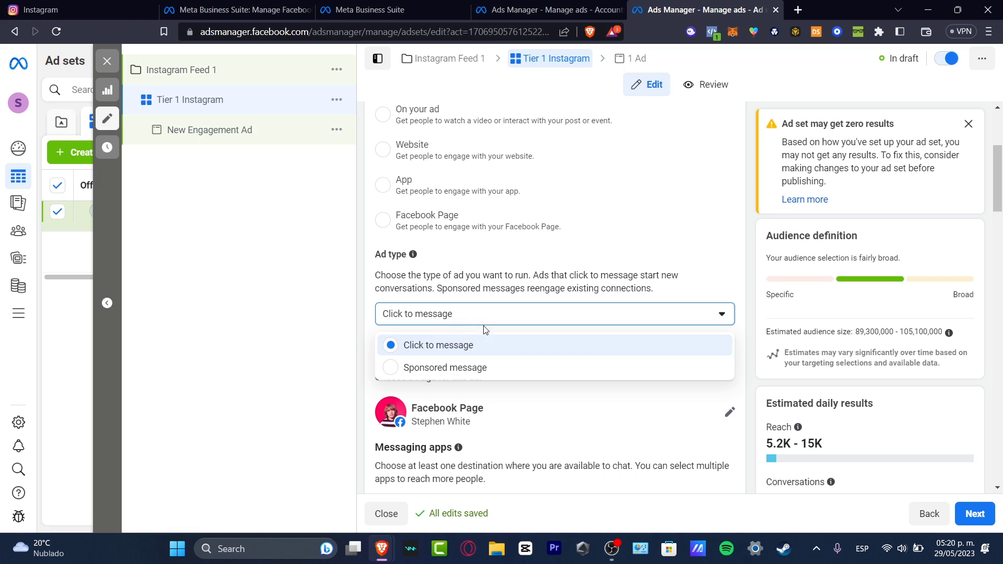
pyautogui.click(462, 349)
pyautogui.scroll(-2, 470, 333)
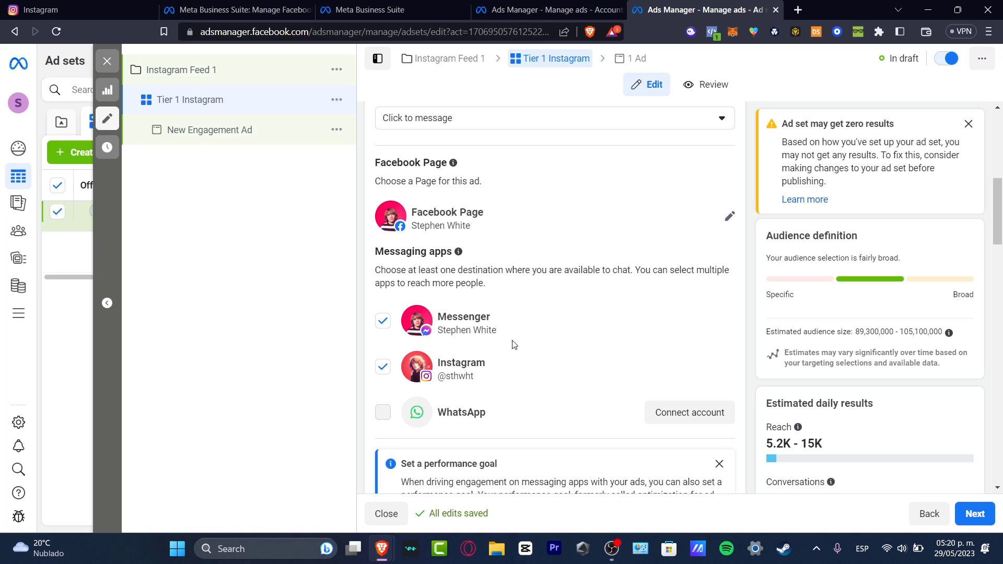
pyautogui.click(392, 326)
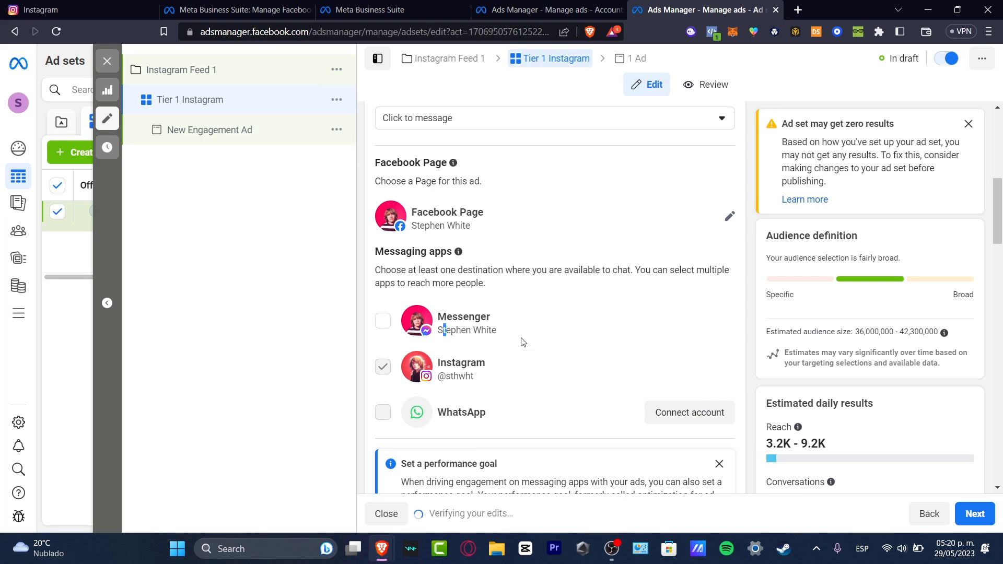
pyautogui.moveTo(440, 330); pyautogui.dragTo(499, 331)
pyautogui.scroll(-1, 579, 351)
pyautogui.moveTo(438, 167); pyautogui.dragTo(484, 179)
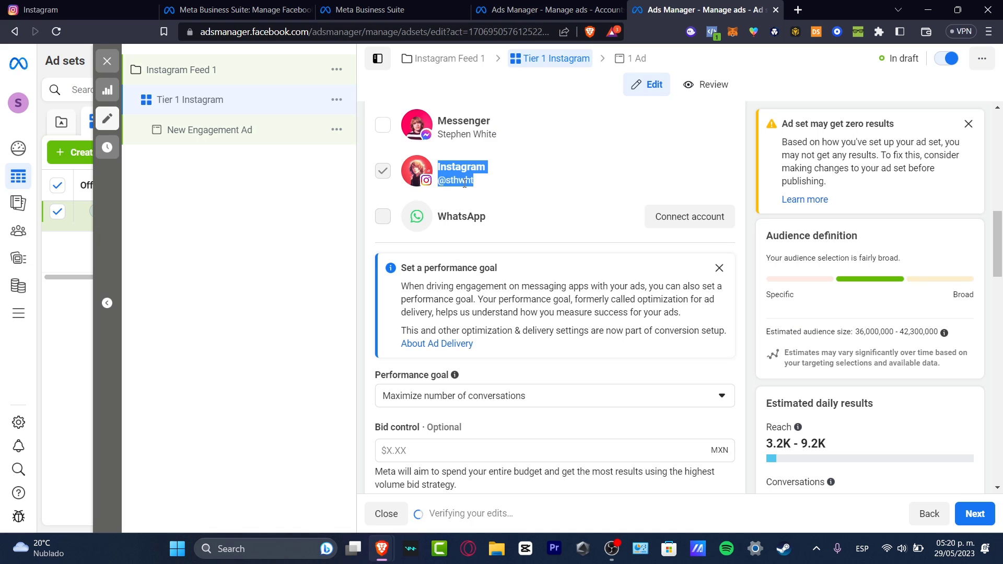
pyautogui.scroll(-3, 553, 249)
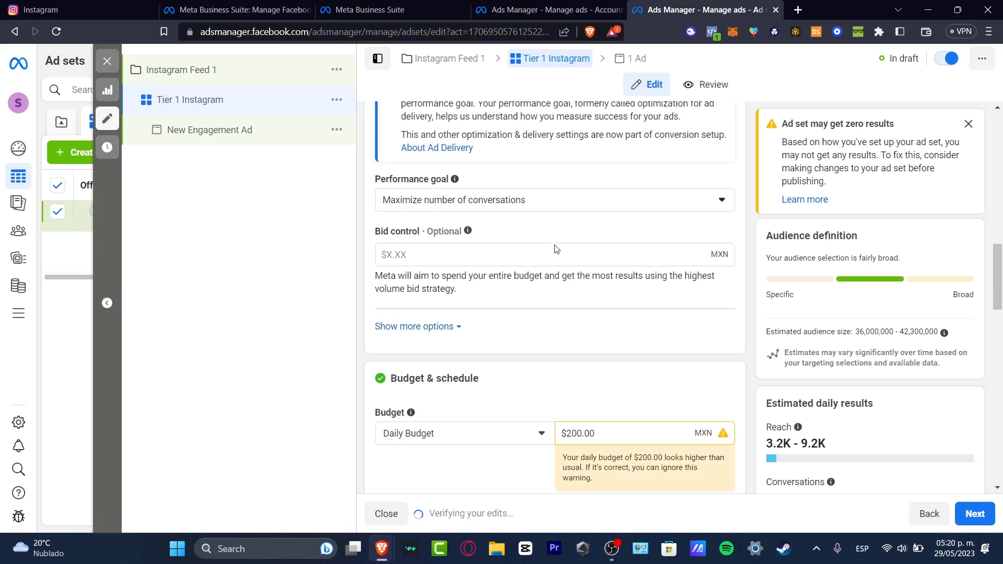
pyautogui.click(448, 203)
pyautogui.click(473, 251)
pyautogui.click(476, 252)
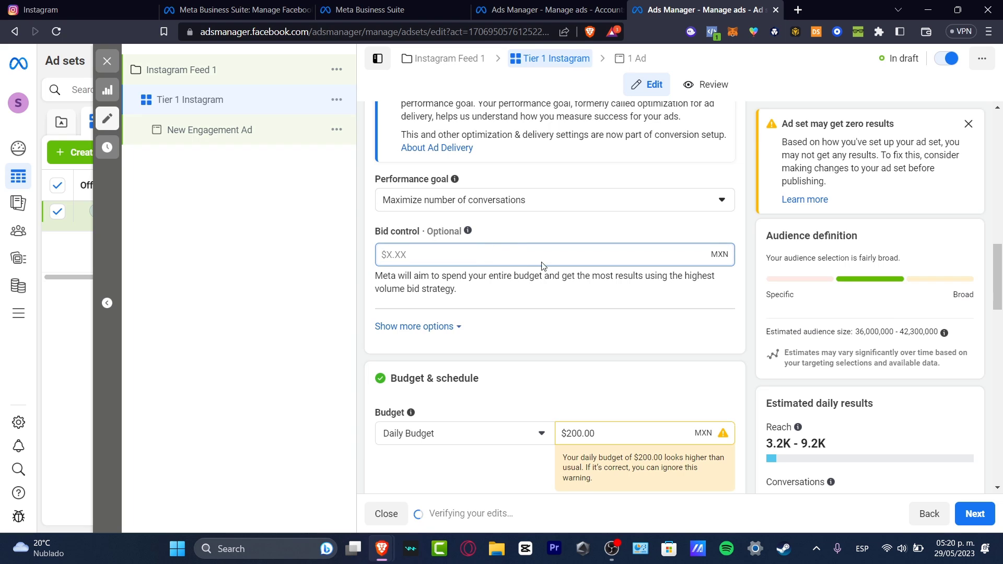
pyautogui.scroll(-3, 541, 266)
# Replace the $3,500.00 budget with a $2,000 MXN lifetime budget.
pyautogui.click(441, 241)
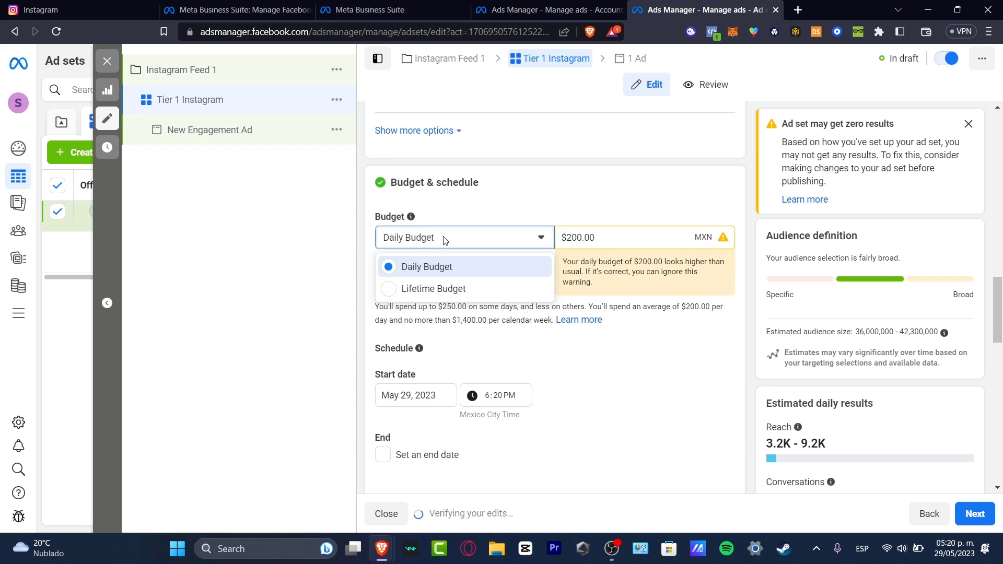
pyautogui.click(463, 290)
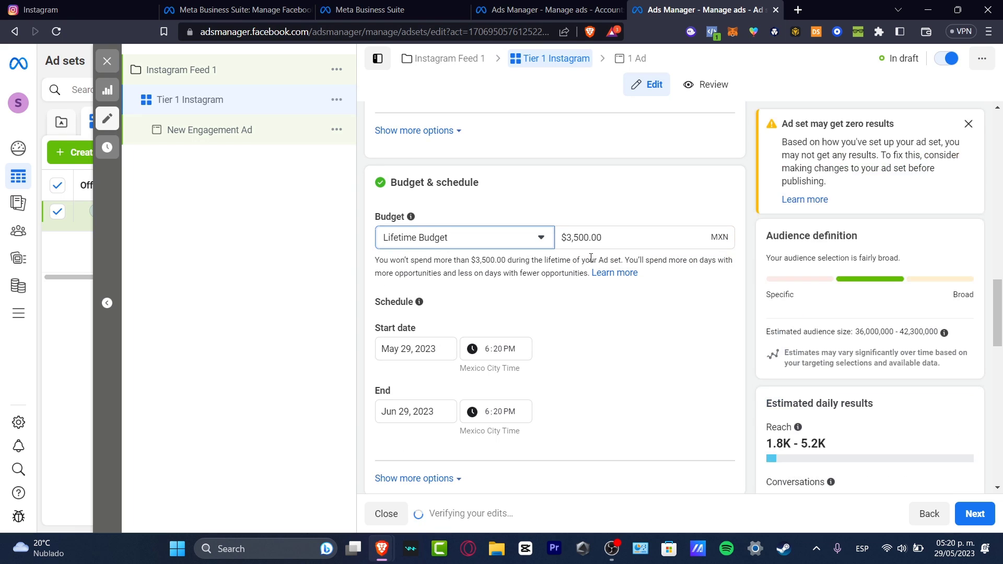
pyautogui.tripleClick(611, 237)
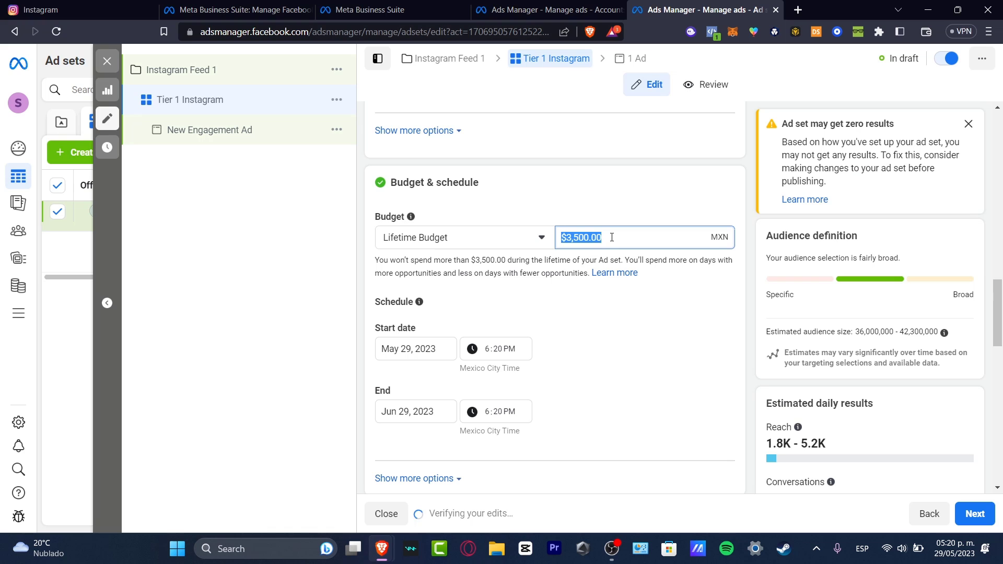
pyautogui.press('BackSpace')
pyautogui.write('2000')
pyautogui.click(639, 221)
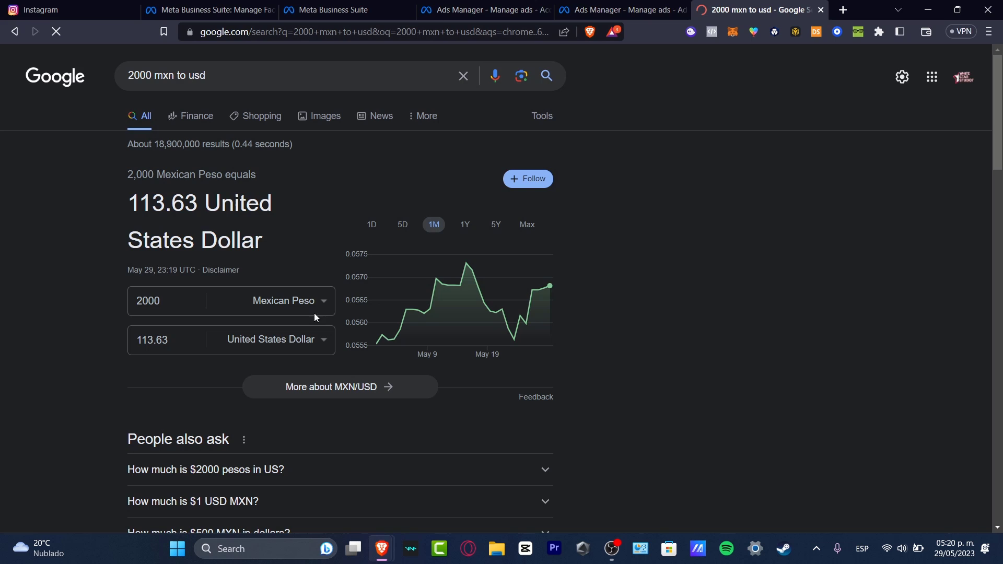
pyautogui.click(670, 8)
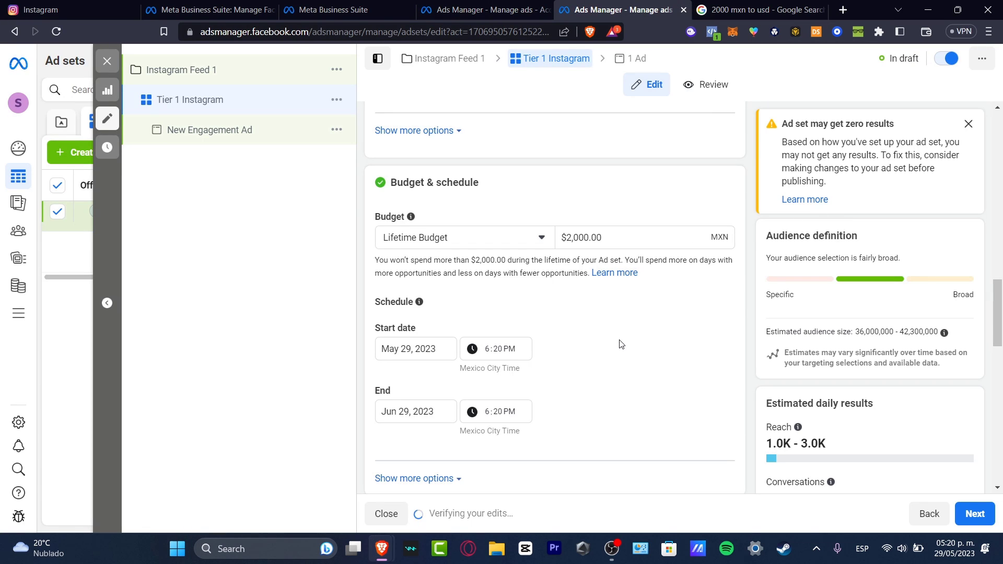
pyautogui.scroll(-3, 556, 282)
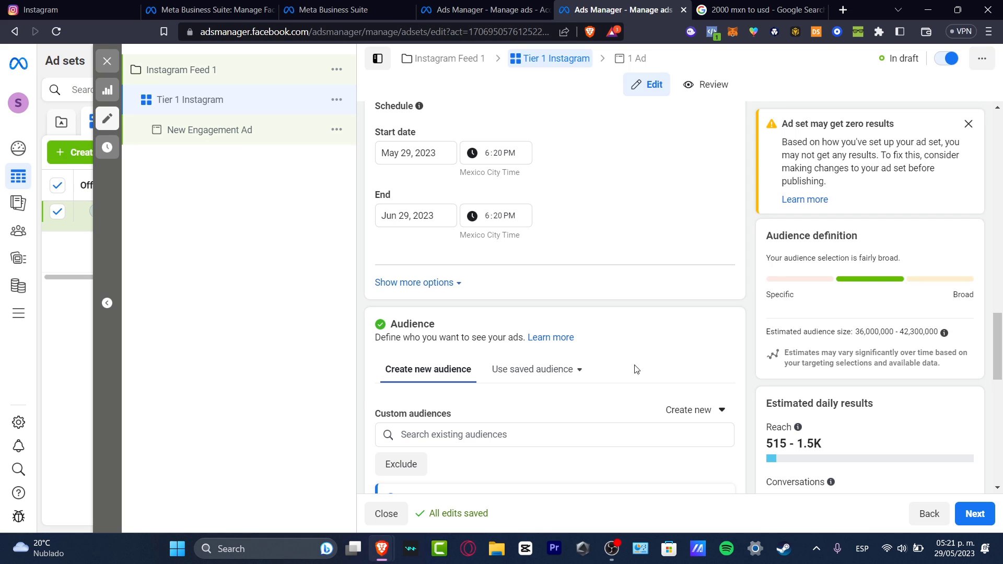
pyautogui.scroll(-3, 563, 391)
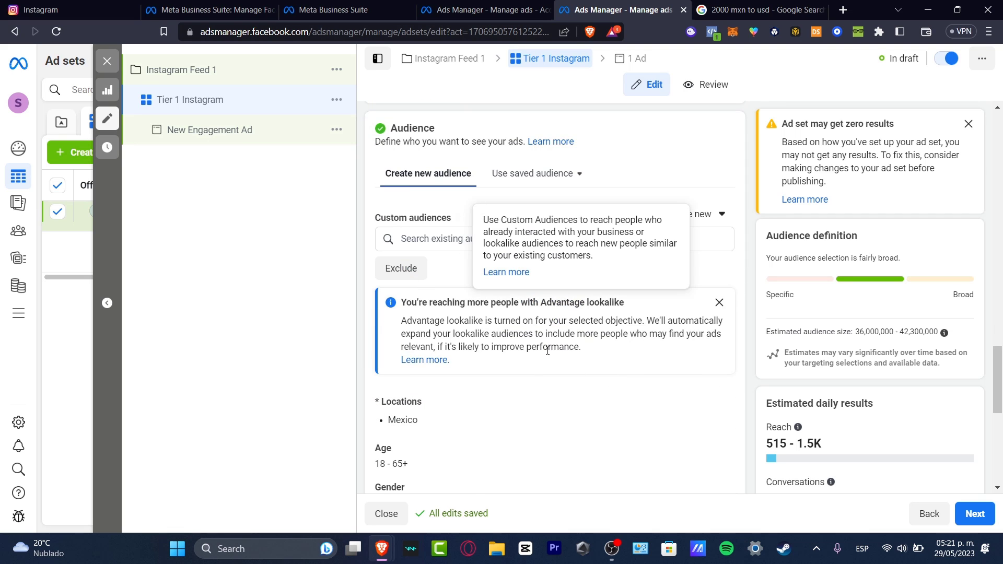
pyautogui.scroll(-3, 486, 278)
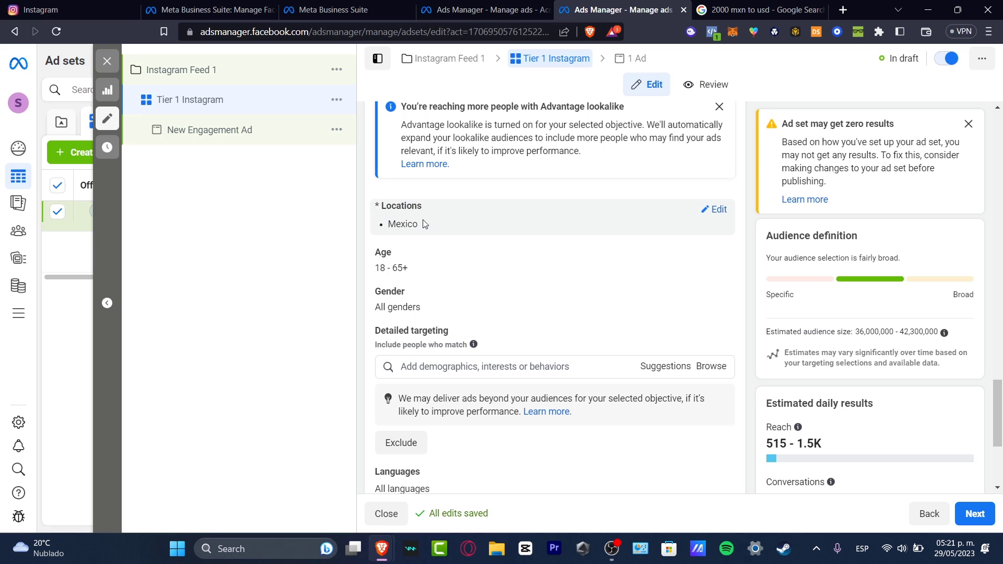
pyautogui.moveTo(439, 464)
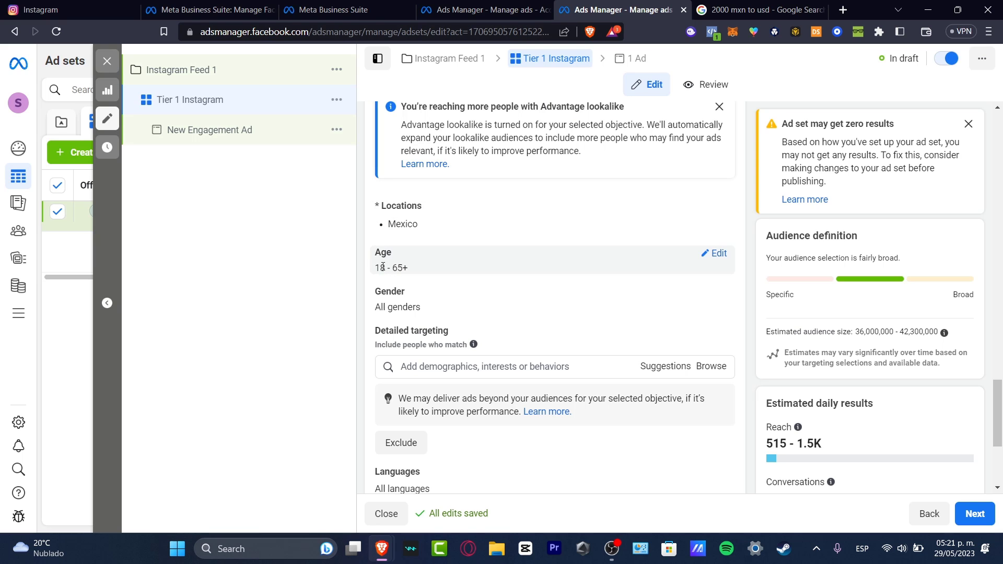
# Change the audience age range to 18–20 by setting the maximum age to 20.
pyautogui.click(719, 252)
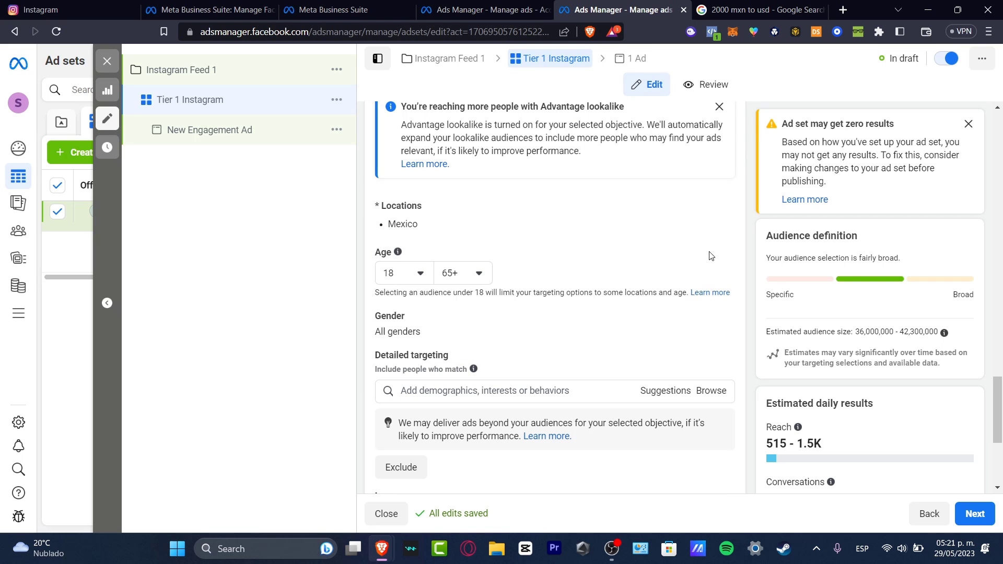
pyautogui.click(469, 275)
pyautogui.scroll(7, 489, 348)
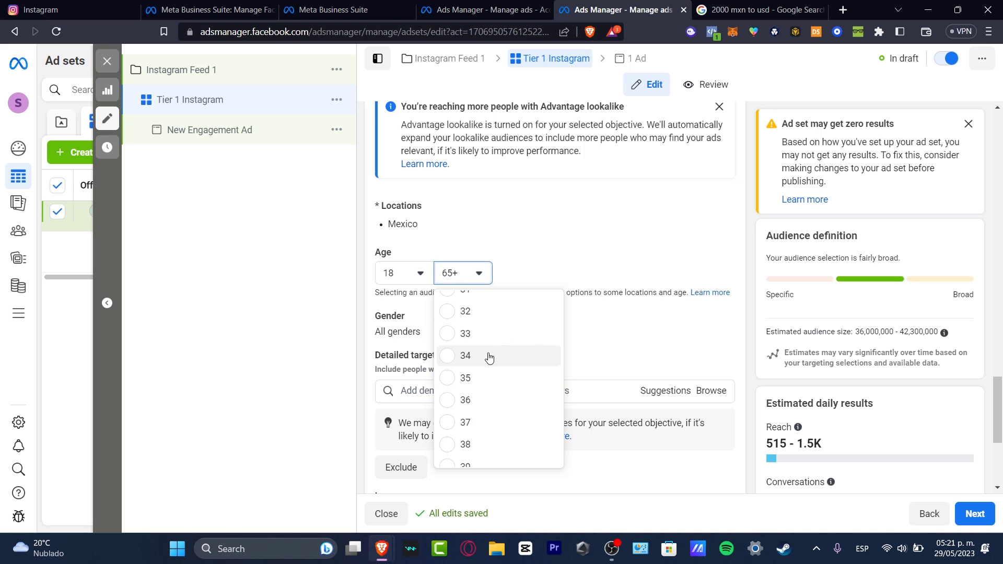
pyautogui.scroll(4, 491, 360)
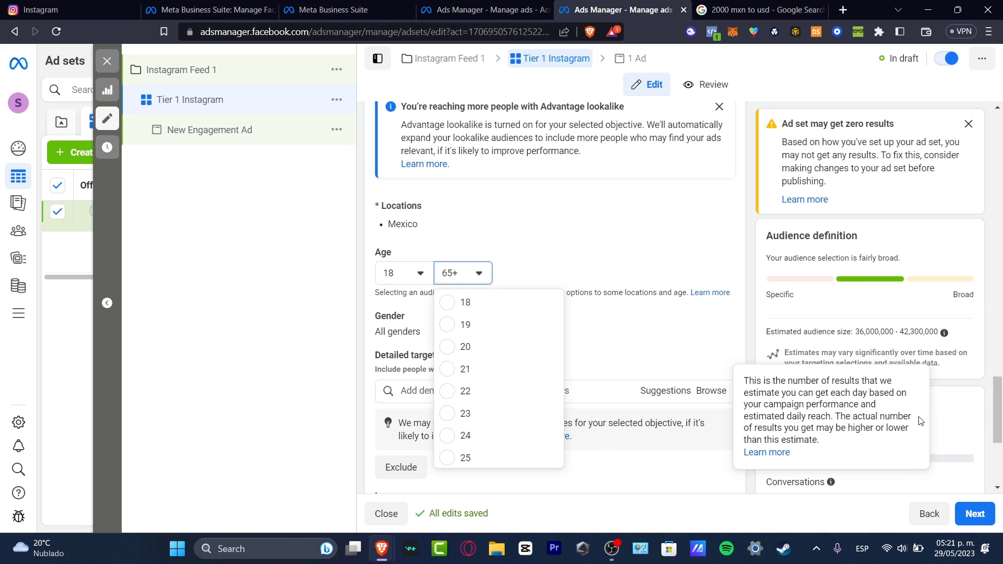
pyautogui.click(478, 352)
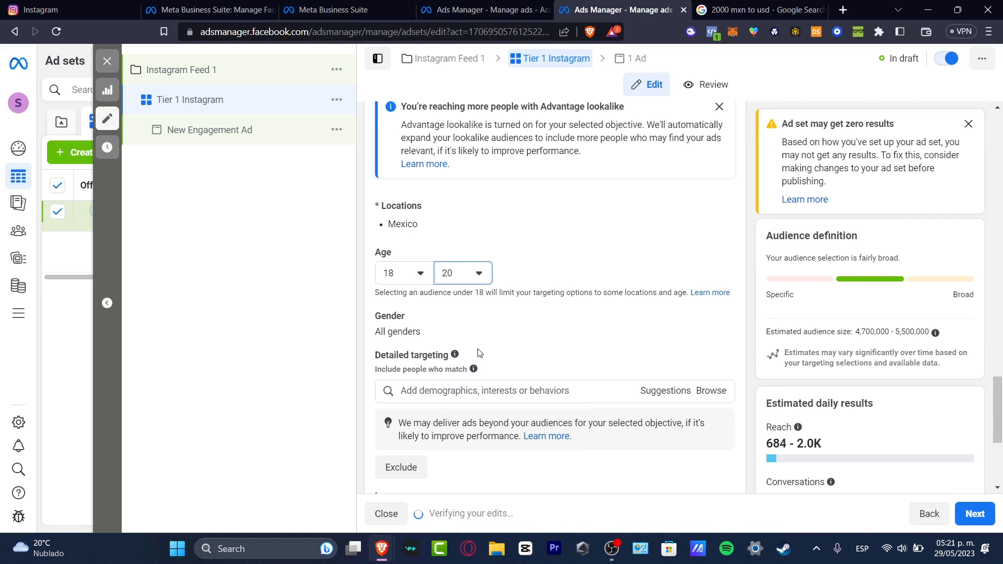
pyautogui.scroll(-1, 478, 353)
pyautogui.scroll(-2, 478, 353)
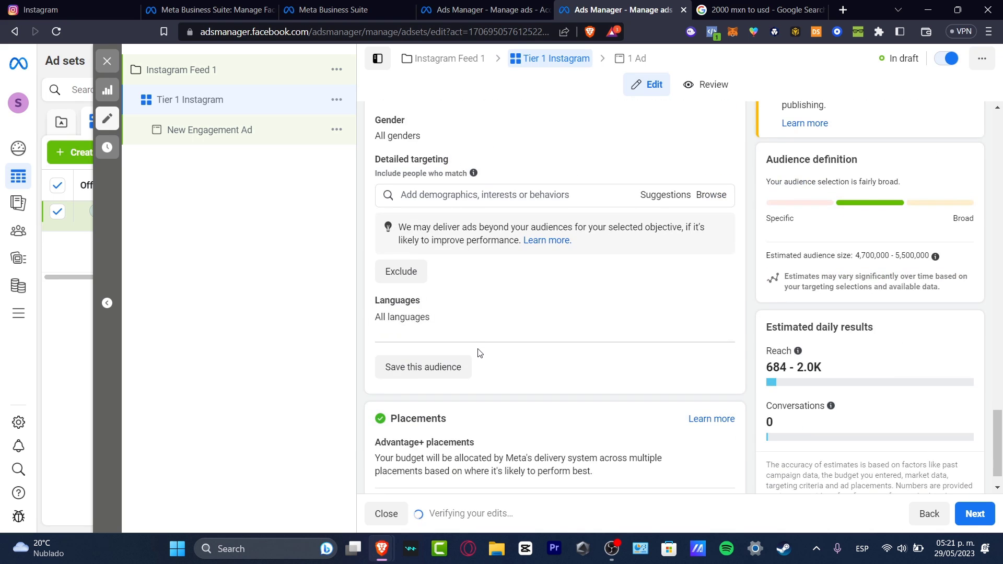
pyautogui.click(238, 137)
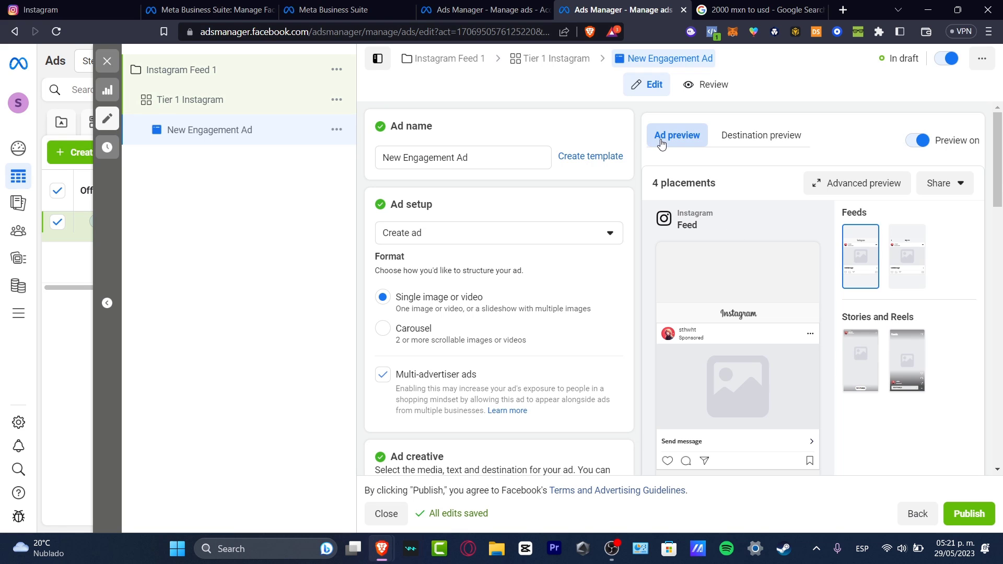
pyautogui.scroll(-2, 522, 256)
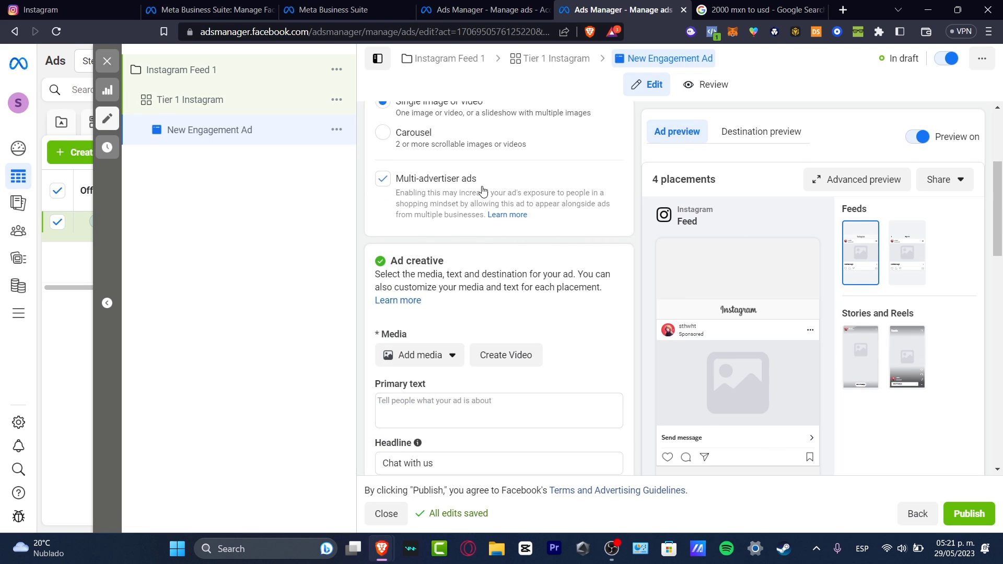
pyautogui.scroll(2, 489, 198)
pyautogui.scroll(-2, 544, 318)
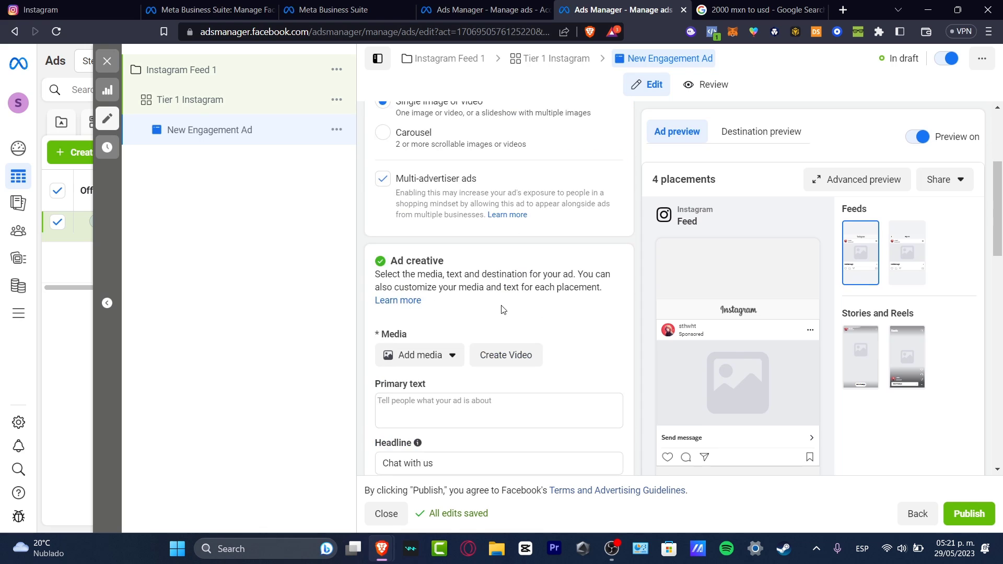
# Add the first pink video from the account library, cropped 1:1 for Feeds.
pyautogui.click(420, 355)
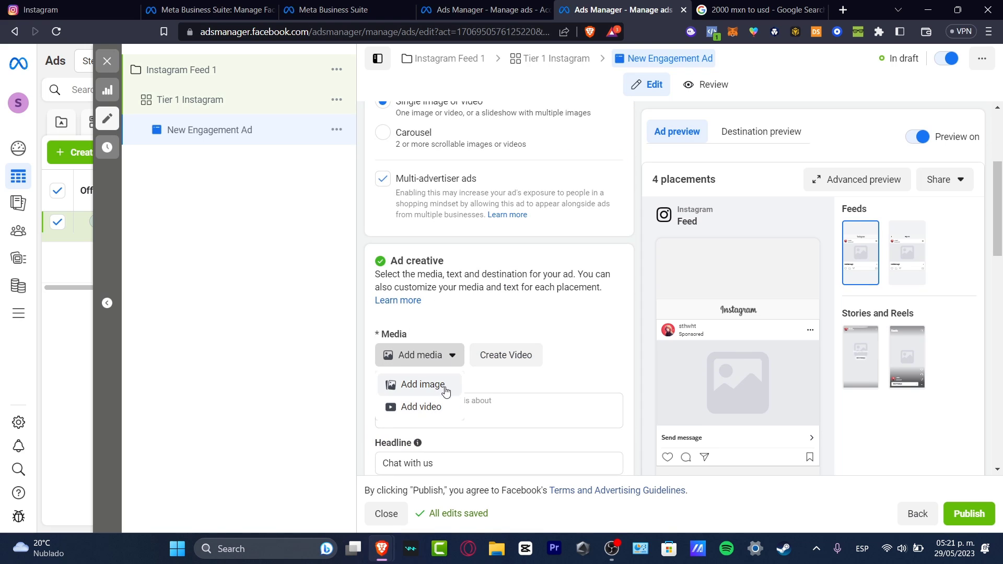
pyautogui.click(421, 407)
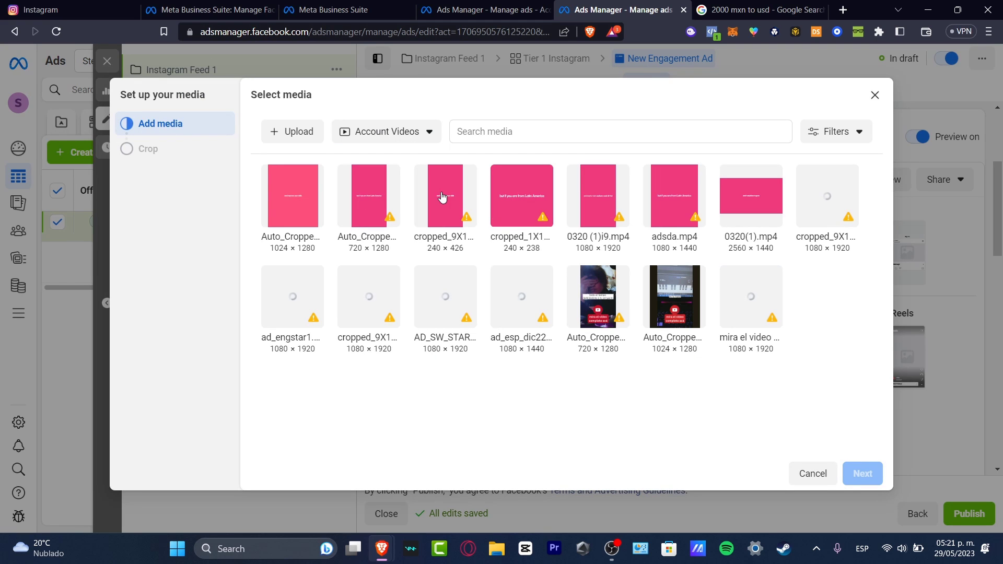
pyautogui.click(315, 202)
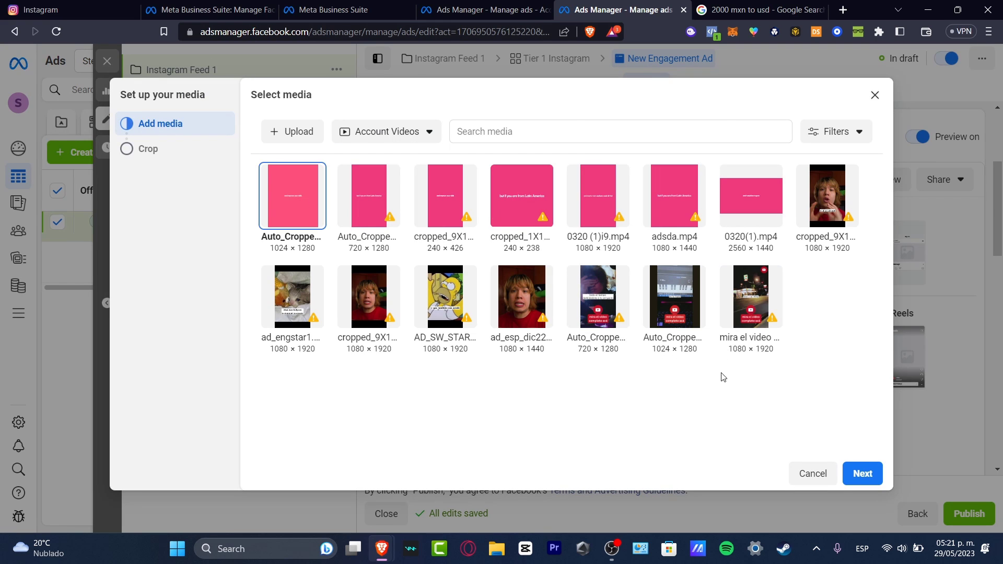
pyautogui.click(861, 473)
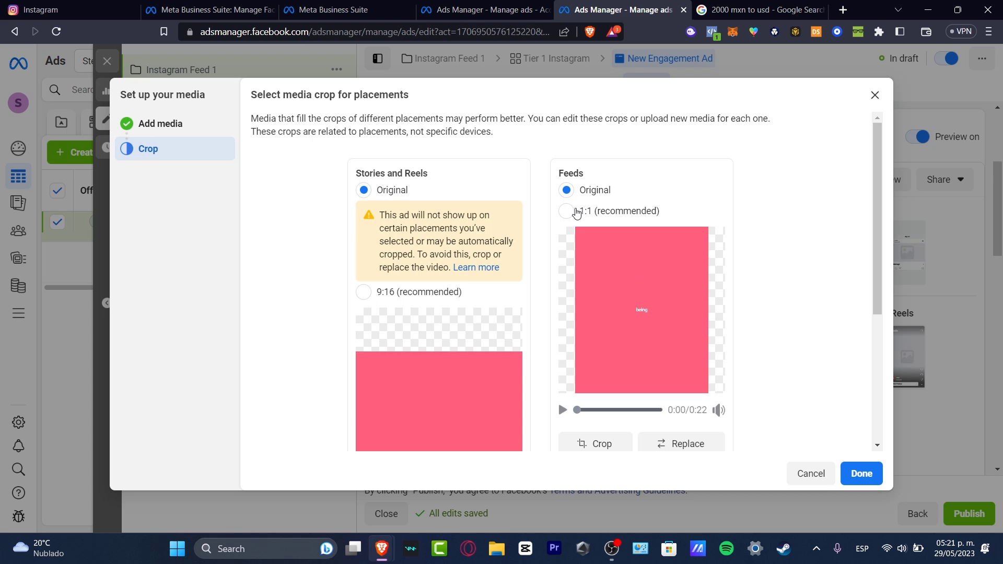
pyautogui.click(578, 211)
pyautogui.click(858, 474)
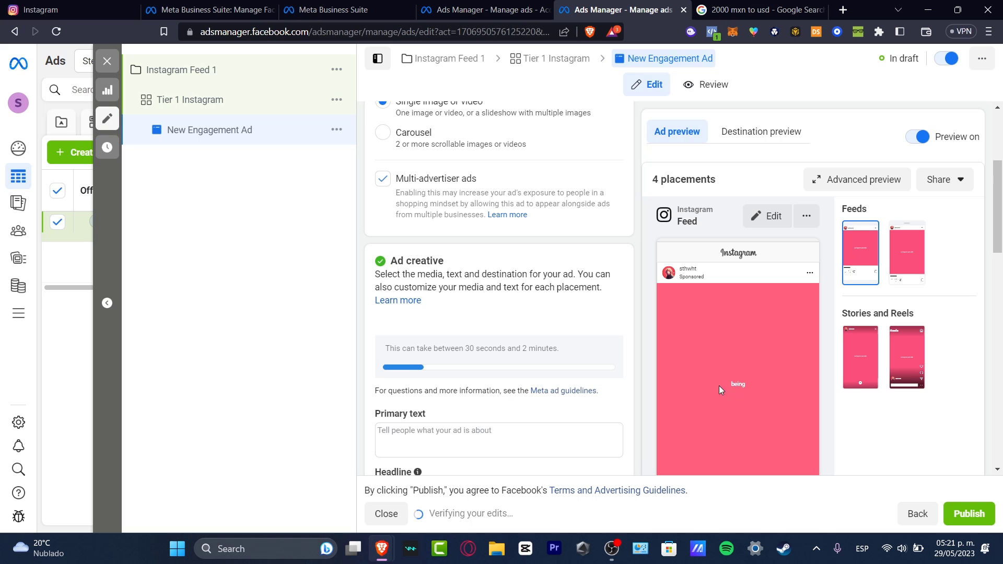
pyautogui.scroll(-3, 501, 313)
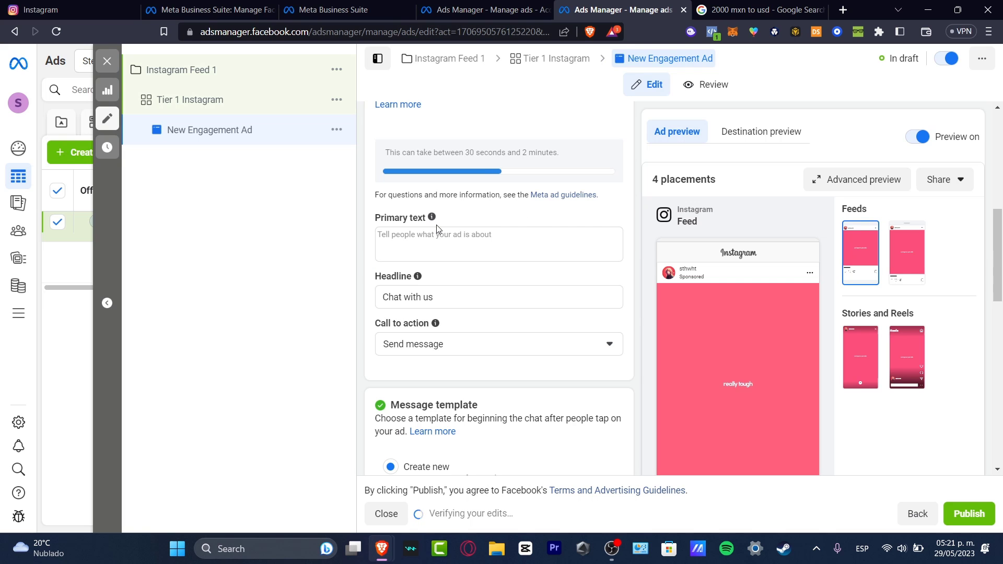
# Enter 'Click here now' as the primary text and select the headline text.
pyautogui.click(511, 253)
pyautogui.write('Clic')
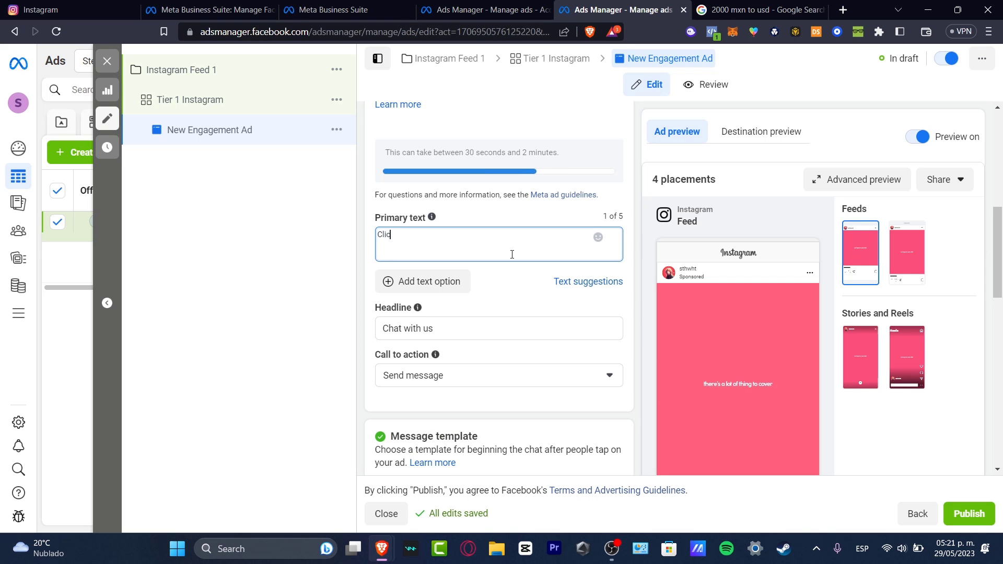
pyautogui.write('w')
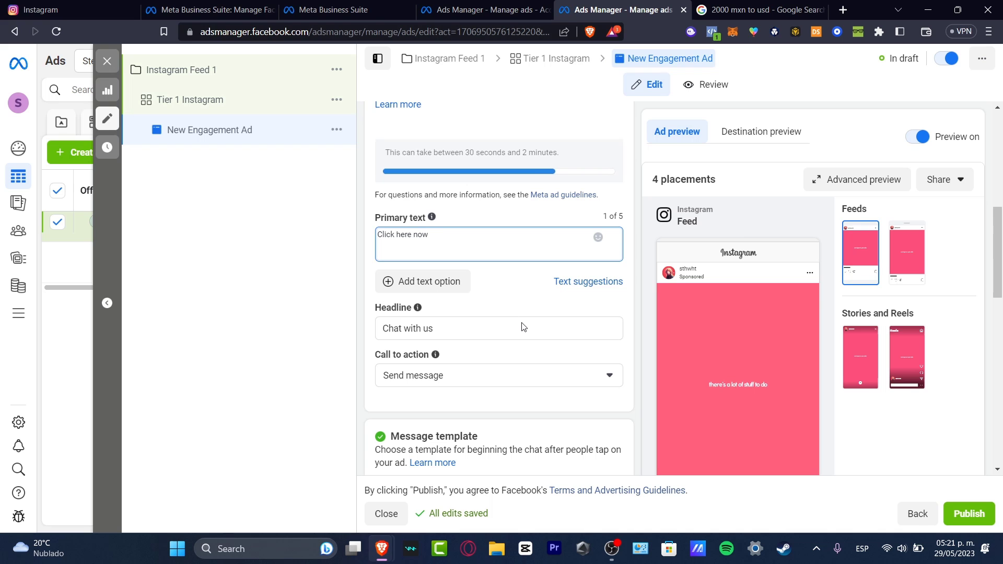
pyautogui.tripleClick(522, 327)
pyautogui.scroll(-3, 533, 376)
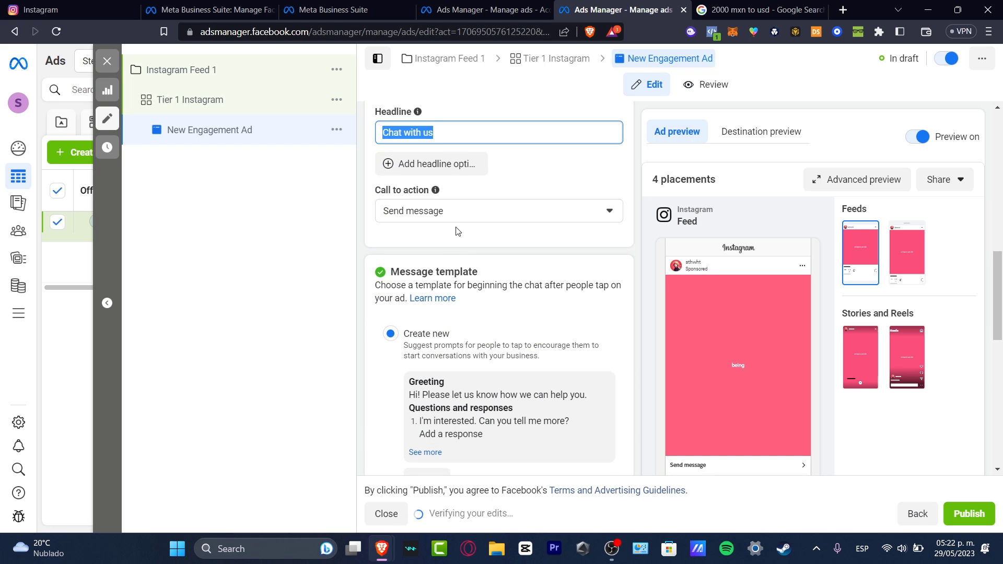
pyautogui.scroll(-3, 459, 233)
pyautogui.scroll(-3, 470, 242)
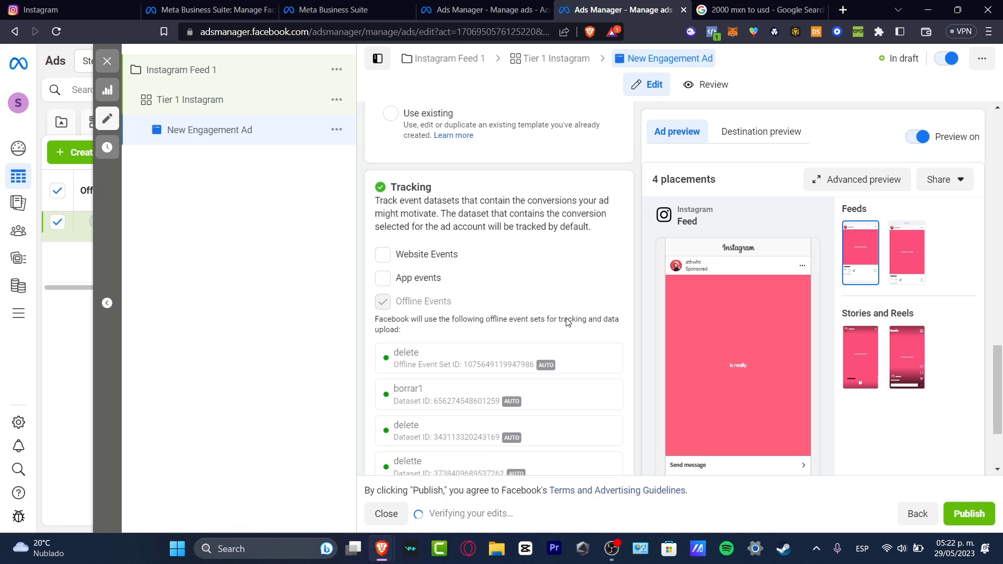
pyautogui.scroll(-2, 567, 321)
pyautogui.scroll(3, 567, 321)
pyautogui.moveTo(387, 270)
pyautogui.mouseDown()
pyautogui.moveTo(558, 285)
pyautogui.moveTo(596, 310)
pyautogui.mouseUp()
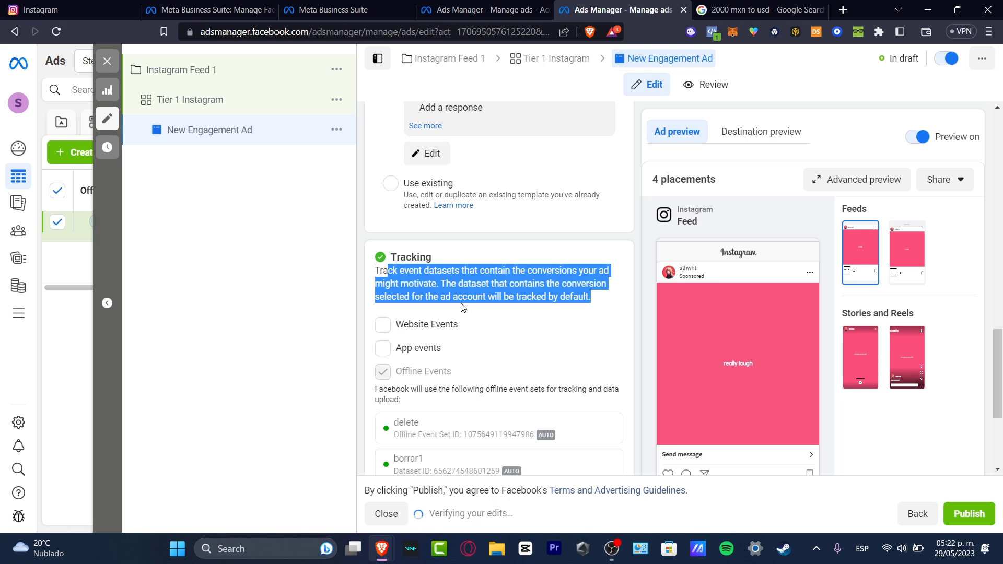
pyautogui.scroll(3, 461, 307)
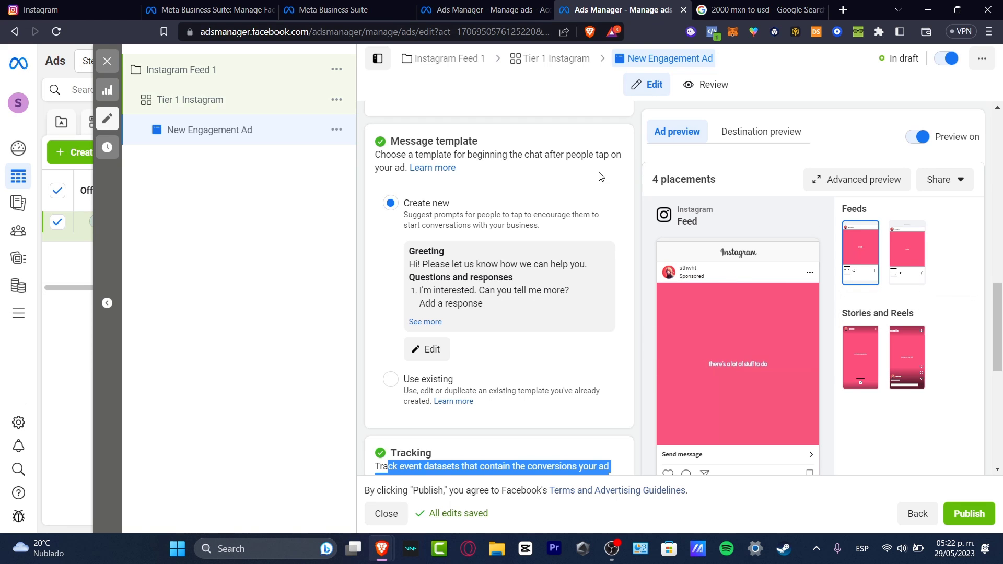
# Preview the ad in the Instagram Explore, Stories and Reels placements.
pyautogui.click(901, 265)
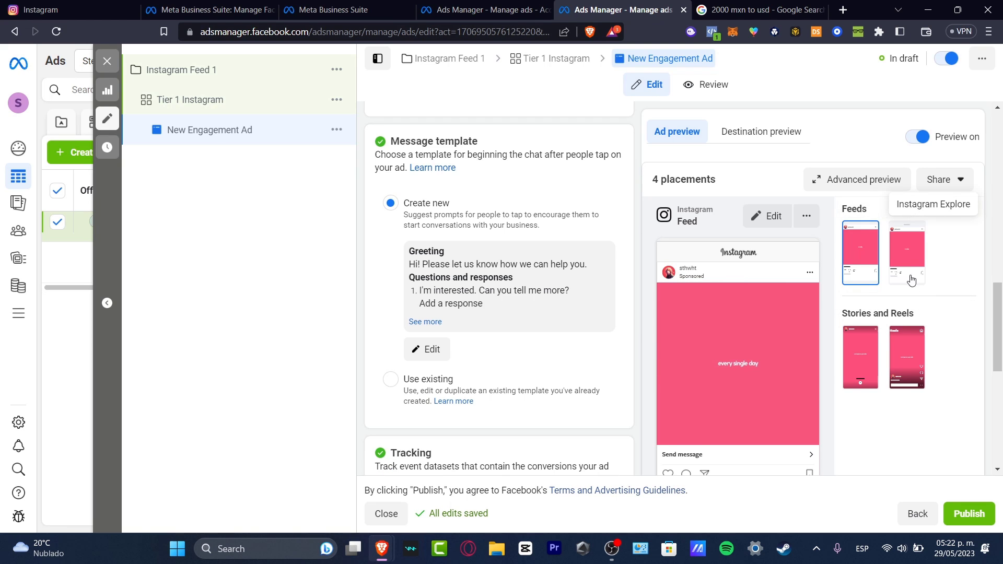
pyautogui.click(862, 365)
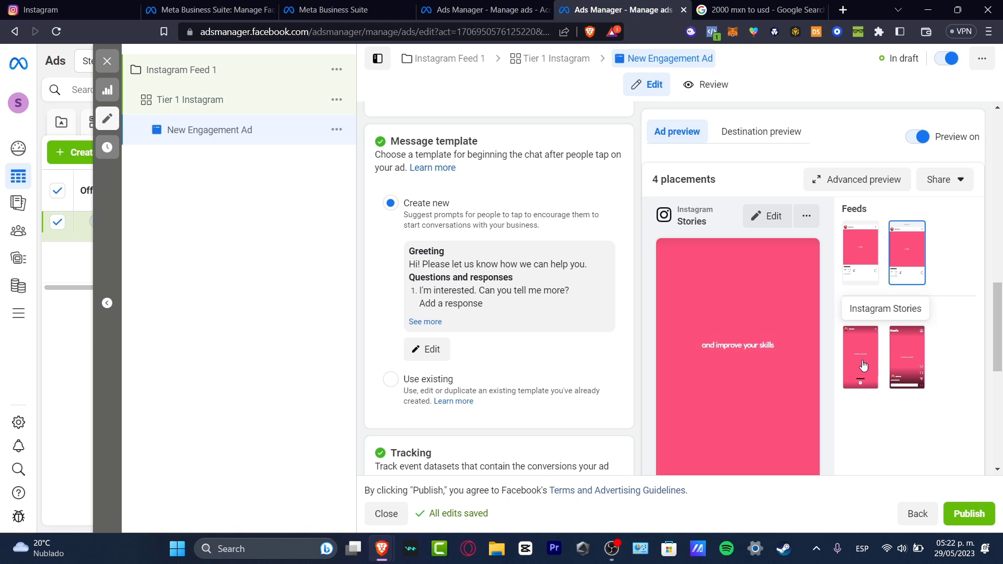
pyautogui.click(906, 357)
pyautogui.scroll(-5, 539, 416)
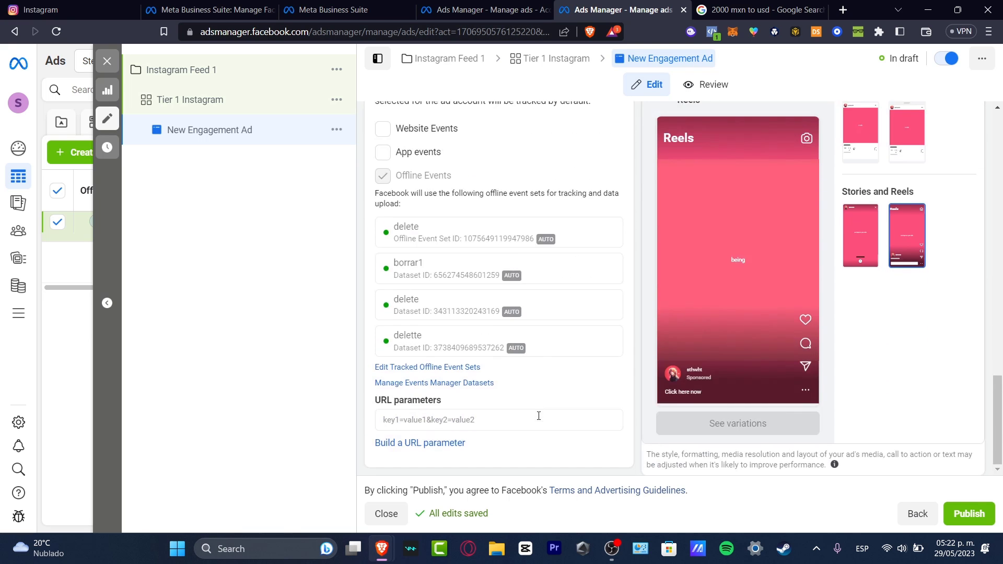